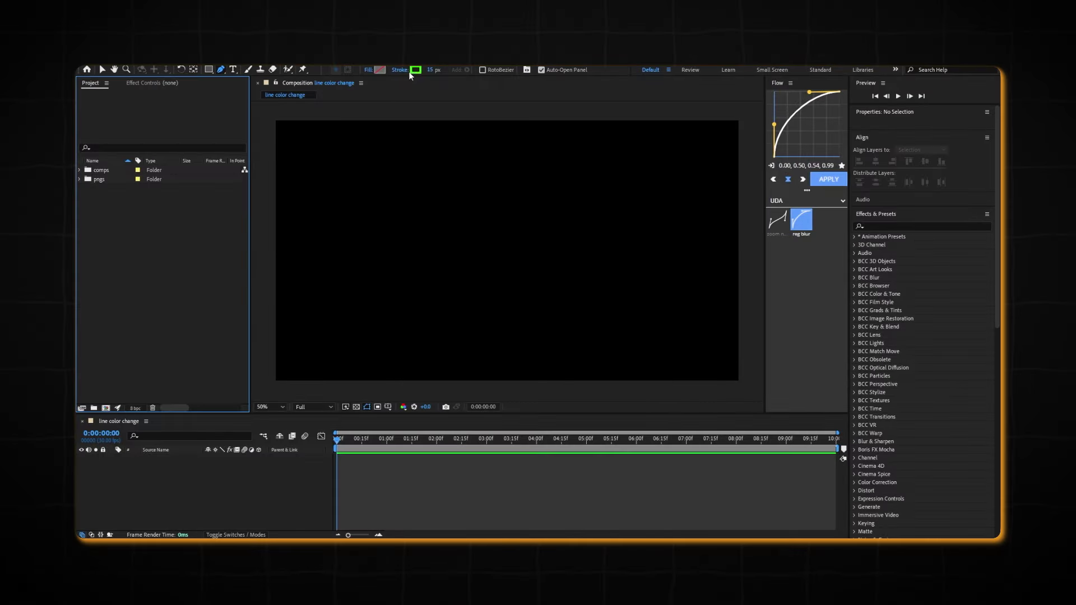
Set the shape stroke colour to white (FFFFFF).
left_click(416, 69)
left_click_drag(234, 202, 158, 173)
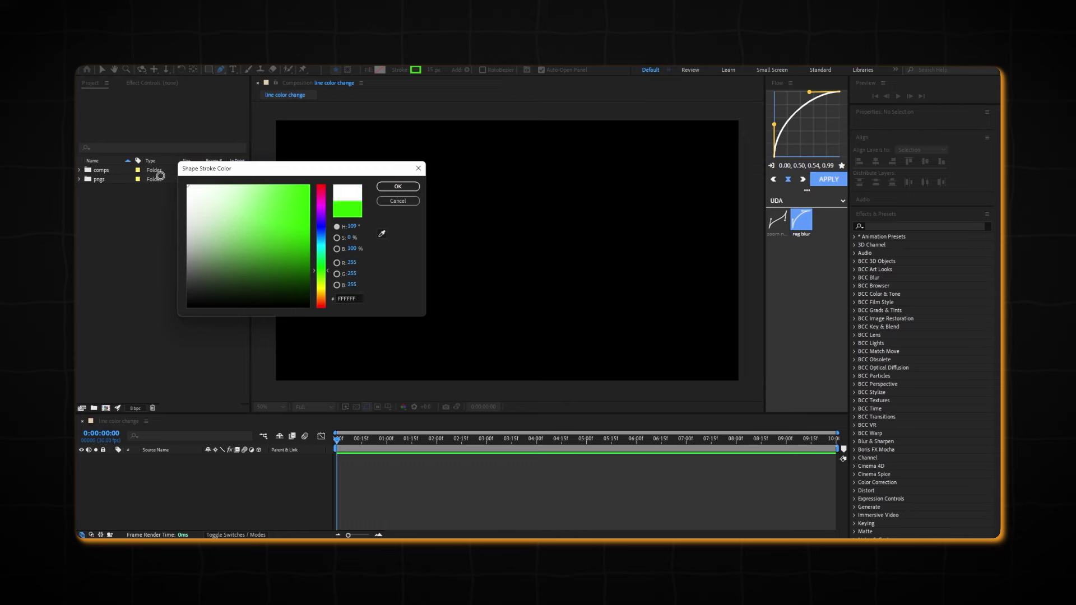
left_click(408, 191)
Draw a four-segment zigzag line with the Pen tool from beyond the composition's lower-left corner to just past its right edge.
left_click(259, 390)
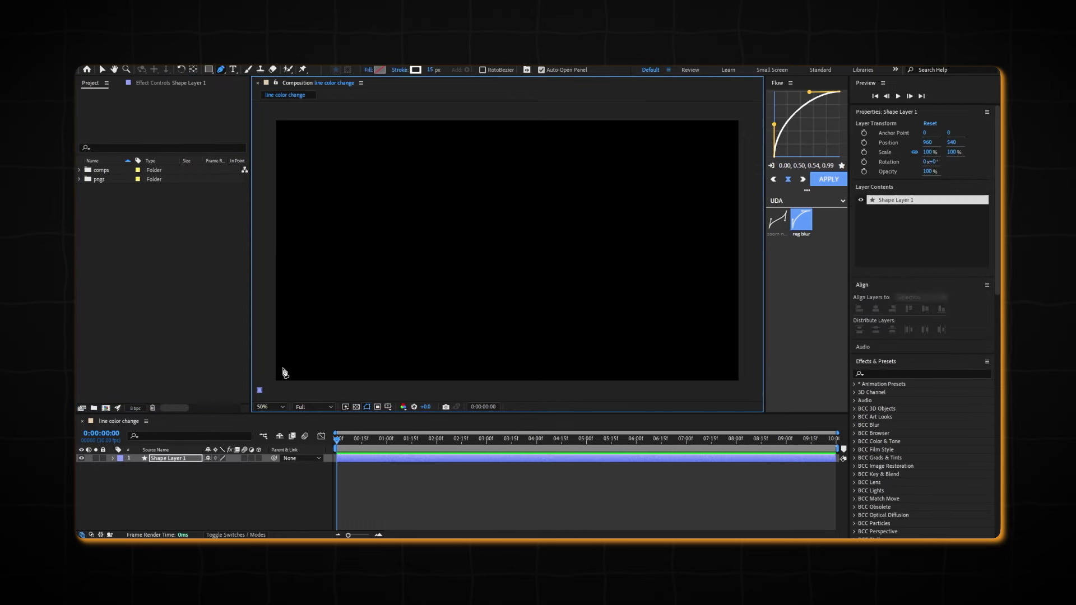
left_click(354, 265)
key("ctrl+z")
left_click(363, 202)
left_click(470, 313)
left_click(610, 183)
left_click(746, 113)
key("ctrl+z")
left_click(744, 237)
key("v")
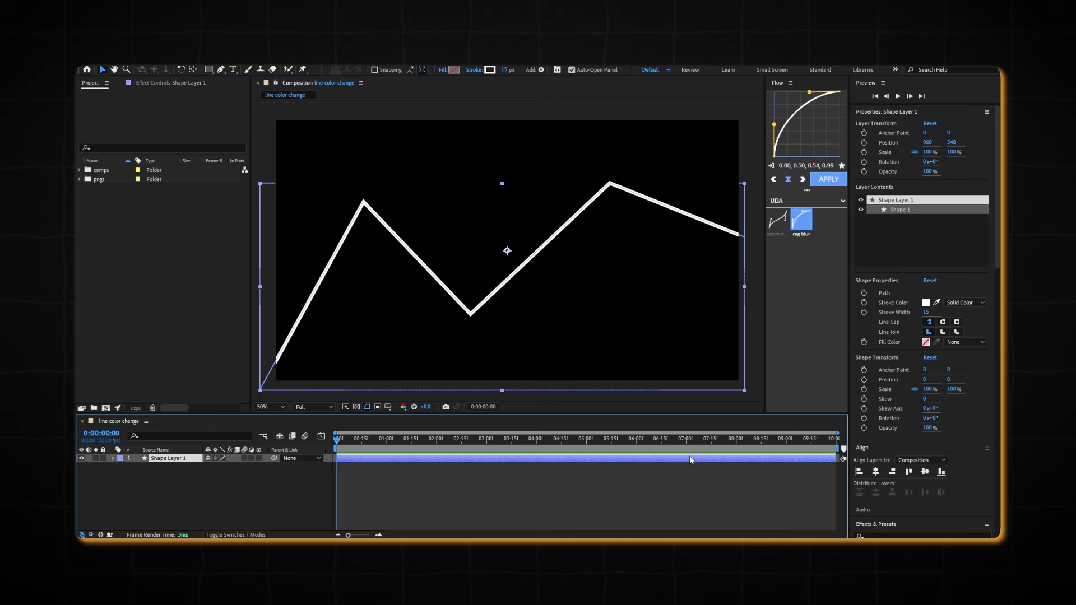
Give the zigzag line round caps and round joins, and add Trim Paths to its shape.
left_click(943, 321)
left_click(943, 332)
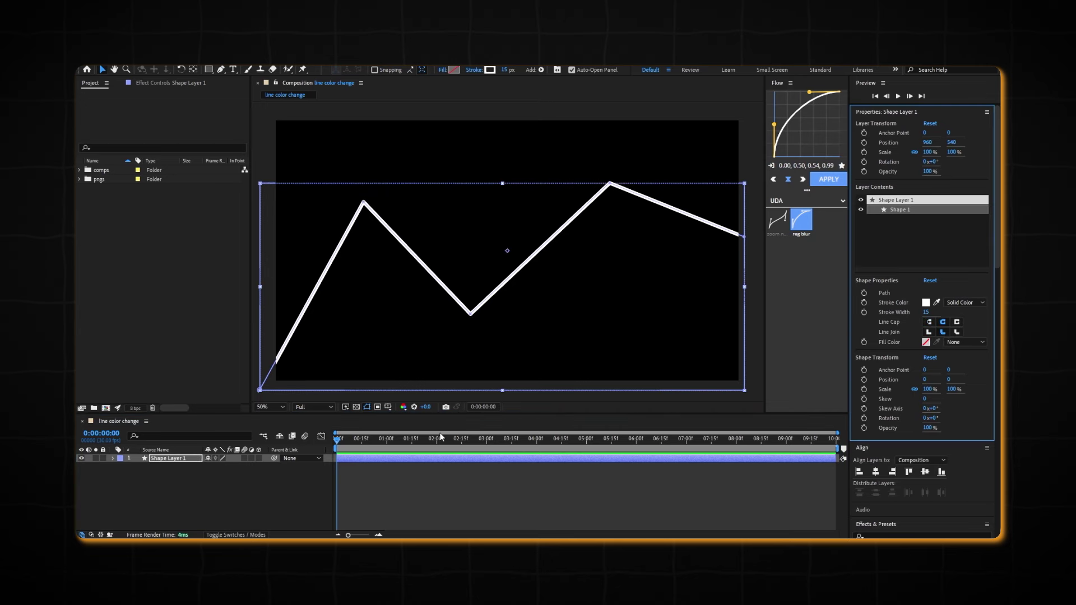
left_click(114, 458)
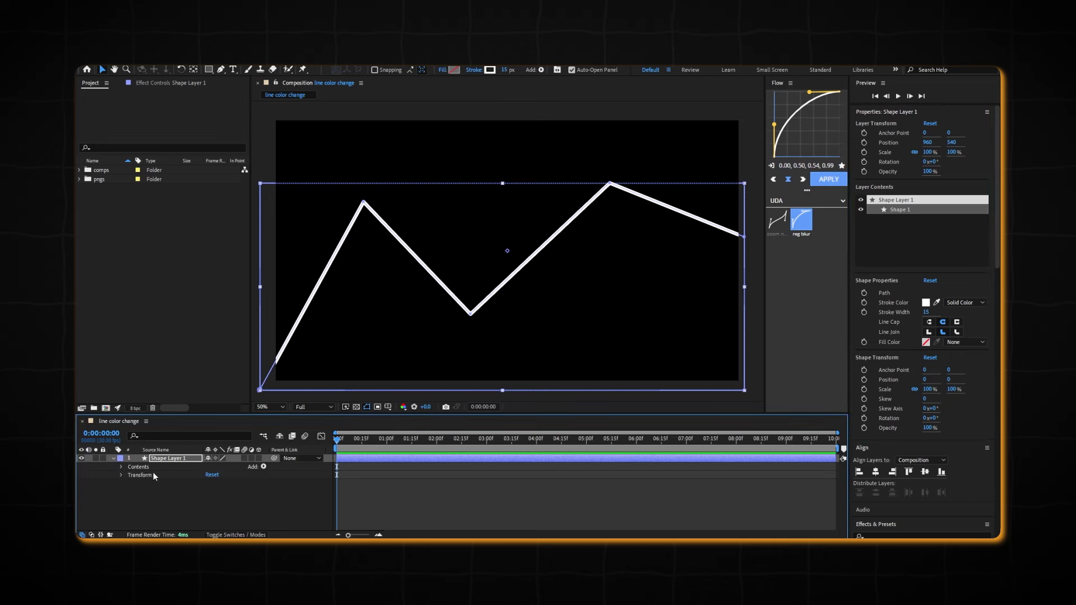
left_click(263, 466)
left_click(298, 414)
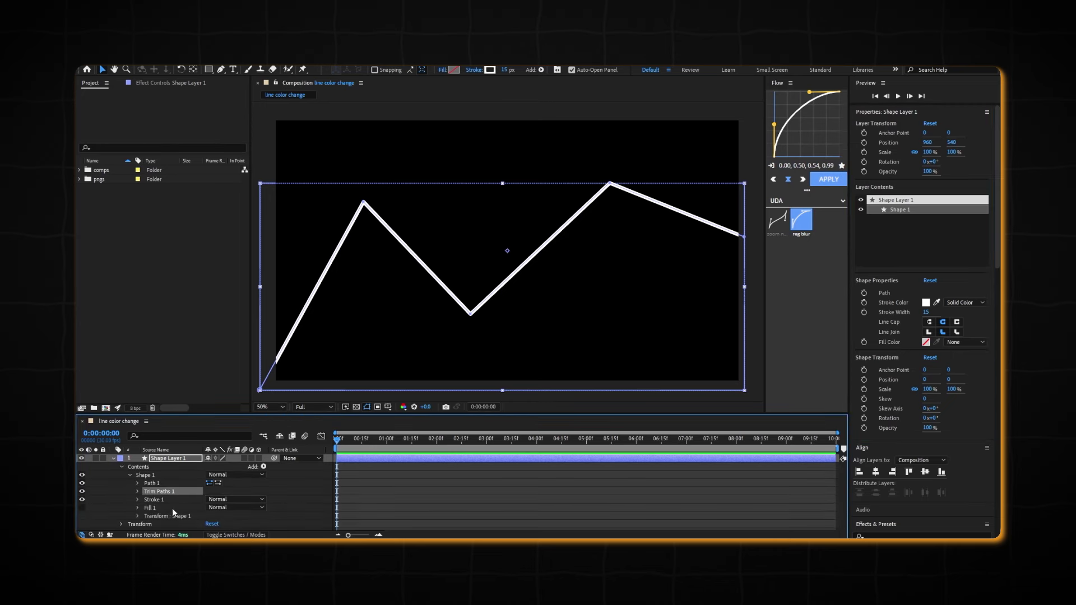
Set the Trim Paths End value to 0% on the zigzag line.
left_click(139, 491)
scroll(143, 496, "down", 2)
left_click(212, 477)
type("00.0")
key("Return")
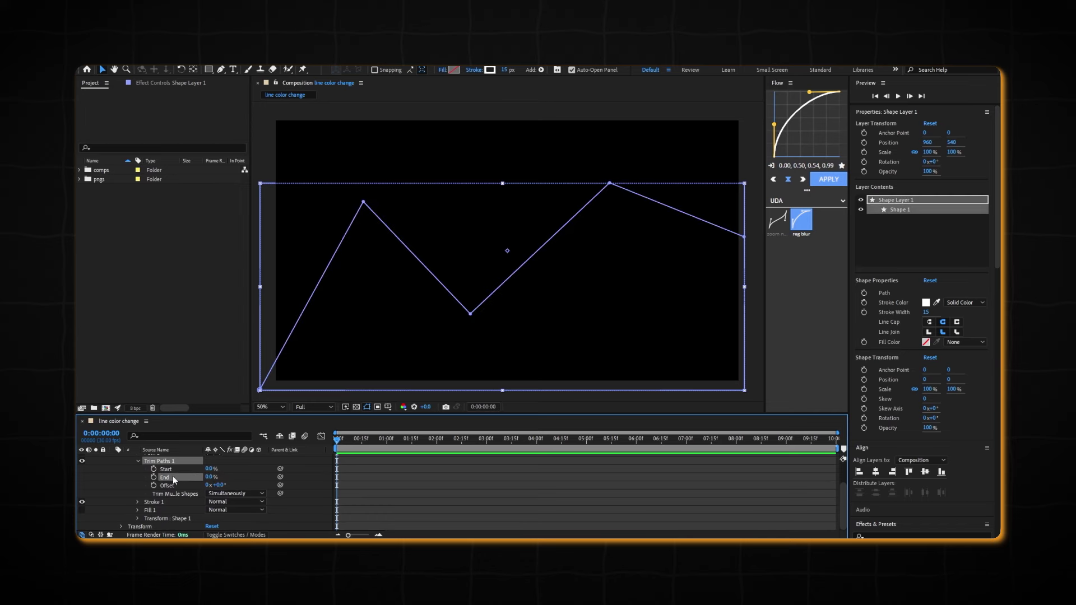
Keyframe Trim Paths Start at 0% at 0 seconds and 30.4% at 1 second, drawing the line to its first peak.
left_click(154, 470)
left_click_drag(337, 441, 389, 452)
left_click_drag(210, 469, 210, 454)
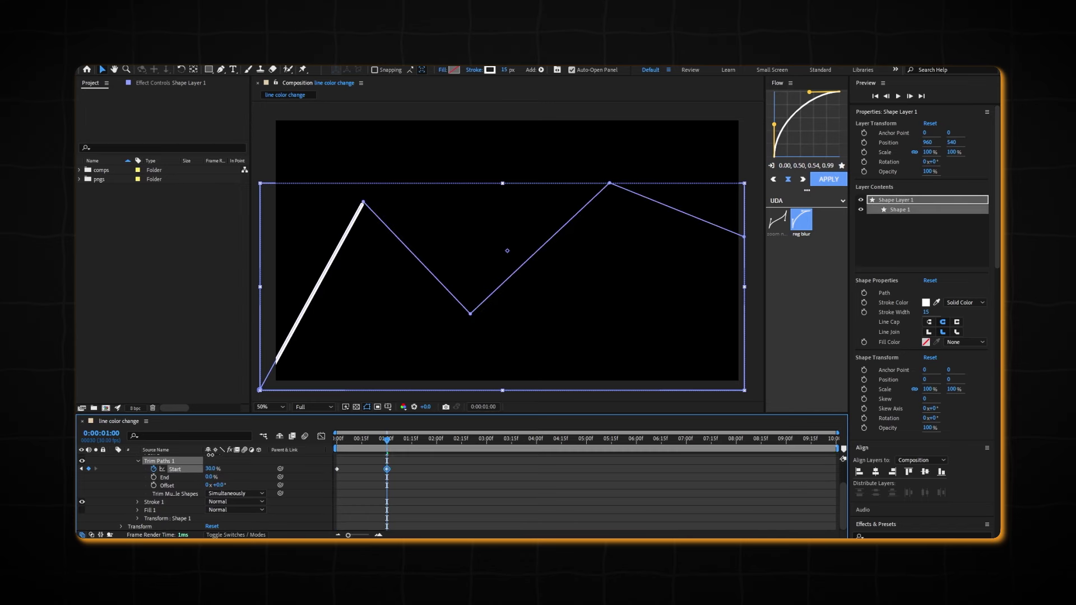
left_click(211, 469)
type("30")
key("Return")
left_click(211, 470)
type("30.4")
key("Return")
Hold the Start value with a keyframe at 2 seconds and extend the line to its middle low point at 3 seconds.
left_click_drag(391, 441, 486, 443)
left_click(89, 469)
left_click_drag(211, 469, 223, 469)
left_click(212, 469)
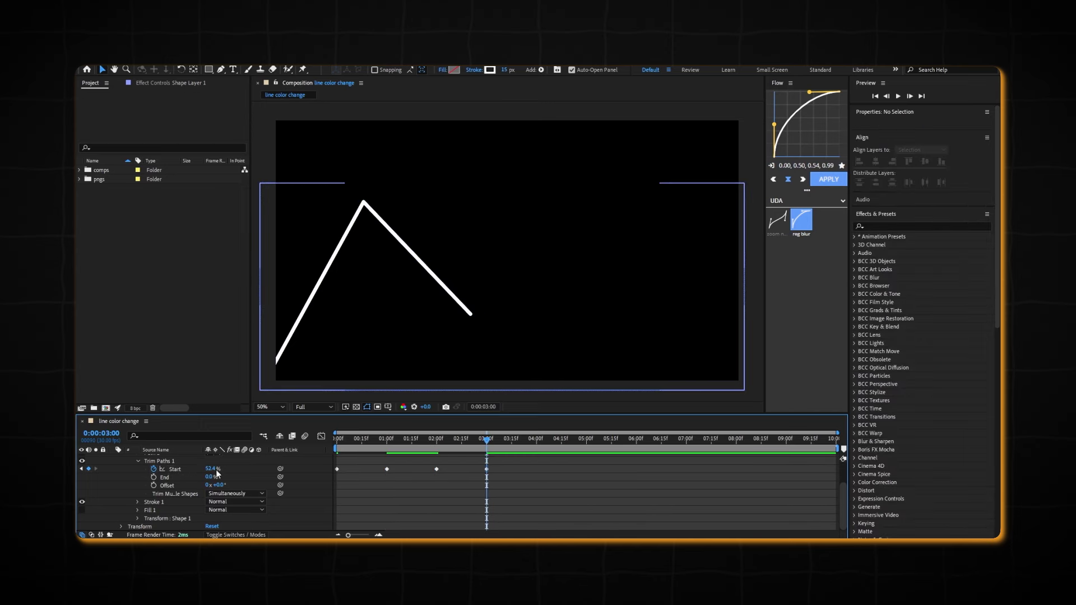
Fine-tune the Start keyframe at 3 seconds to 52.4%.
scroll(387, 475, "up", 2)
left_click(494, 458)
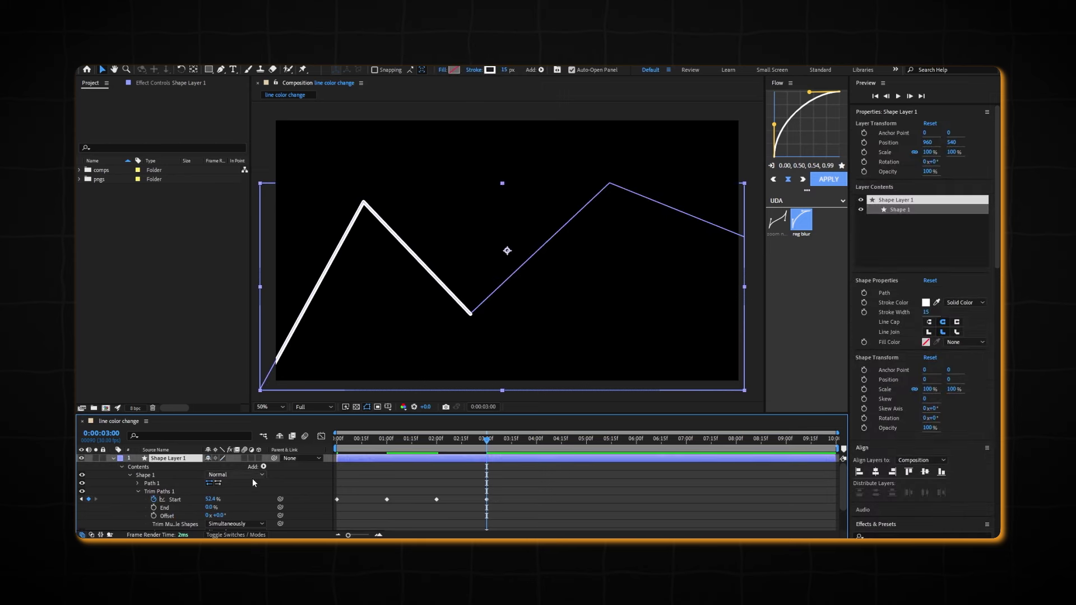
type("51")
key("Return")
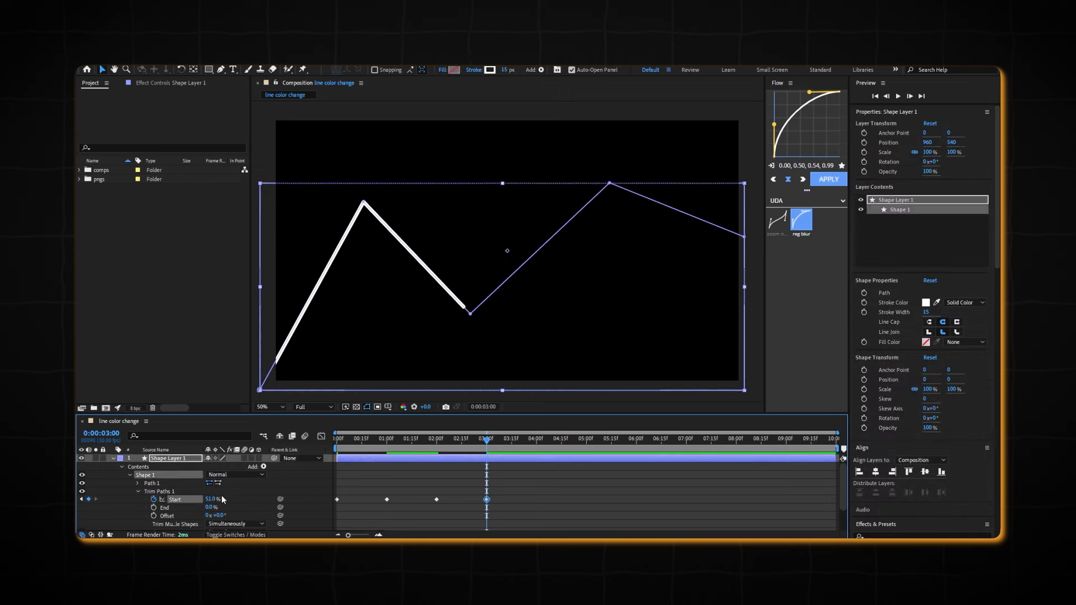
left_click(215, 500)
left_click(214, 499)
type("52")
key("Return")
left_click(212, 499)
type(".4")
key("Return")
Hold the Start value with a keyframe at 4 seconds and set it to 79.4% at 5 seconds, reaching the second peak.
left_click_drag(486, 441, 586, 451)
left_click(90, 499)
left_click_drag(211, 499, 223, 497)
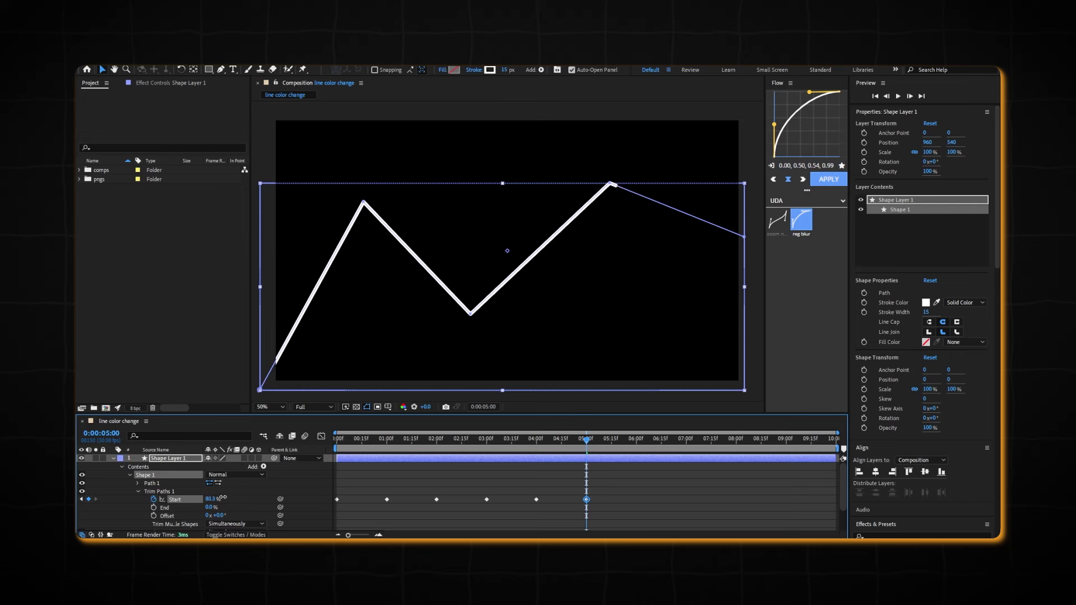
left_click(223, 499)
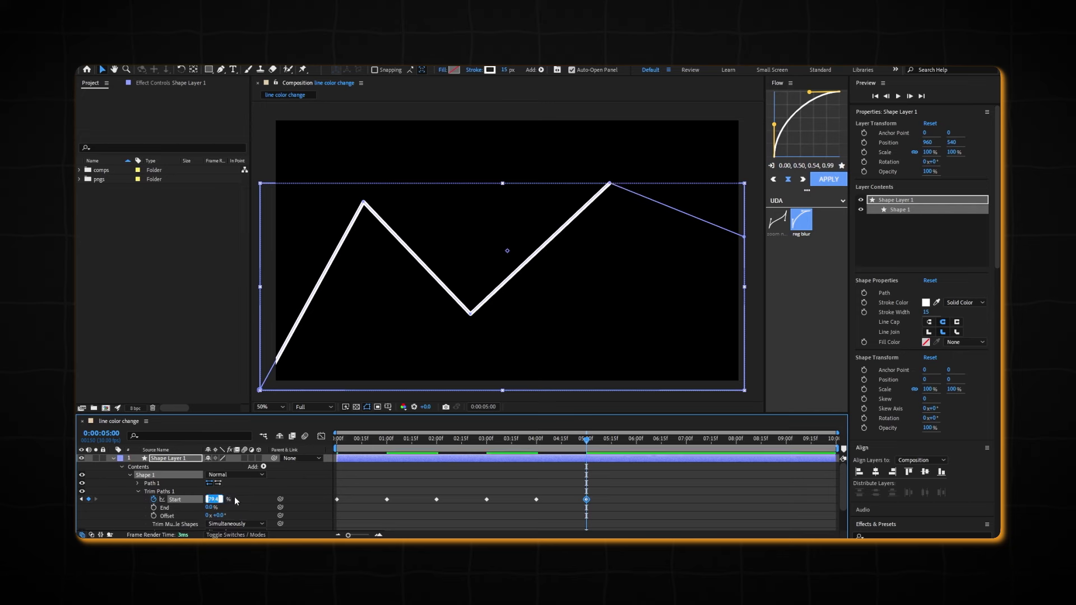
left_click(214, 499)
left_click(213, 498)
type("79.4")
key("Return")
Hold the Start value with a keyframe at 6 seconds, set it to 100% at 7 seconds, and preview the animation.
left_click_drag(586, 441, 636, 446)
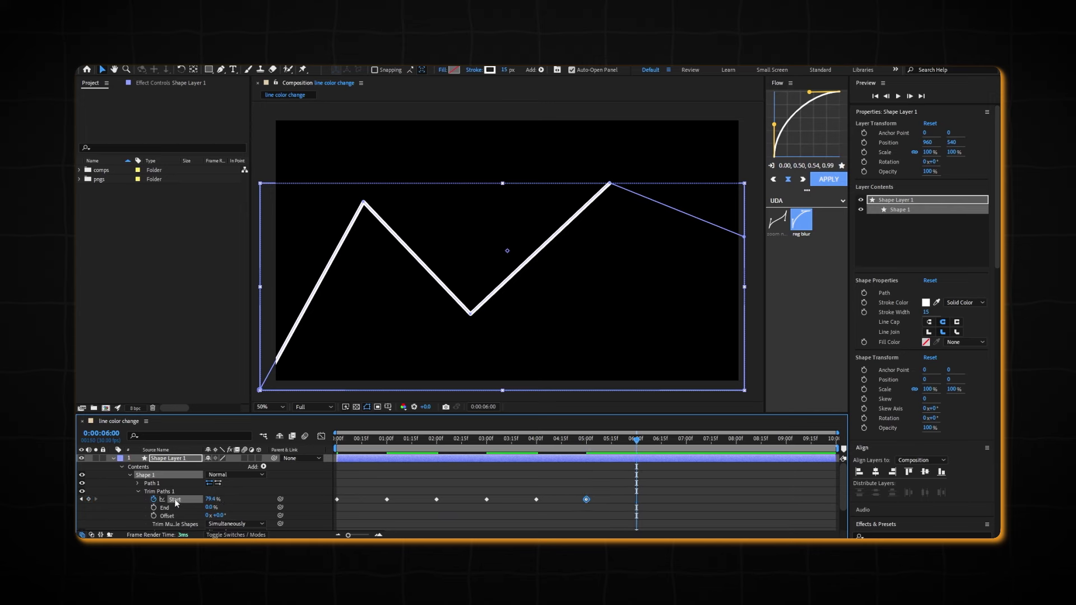
left_click(88, 499)
left_click_drag(638, 442, 688, 452)
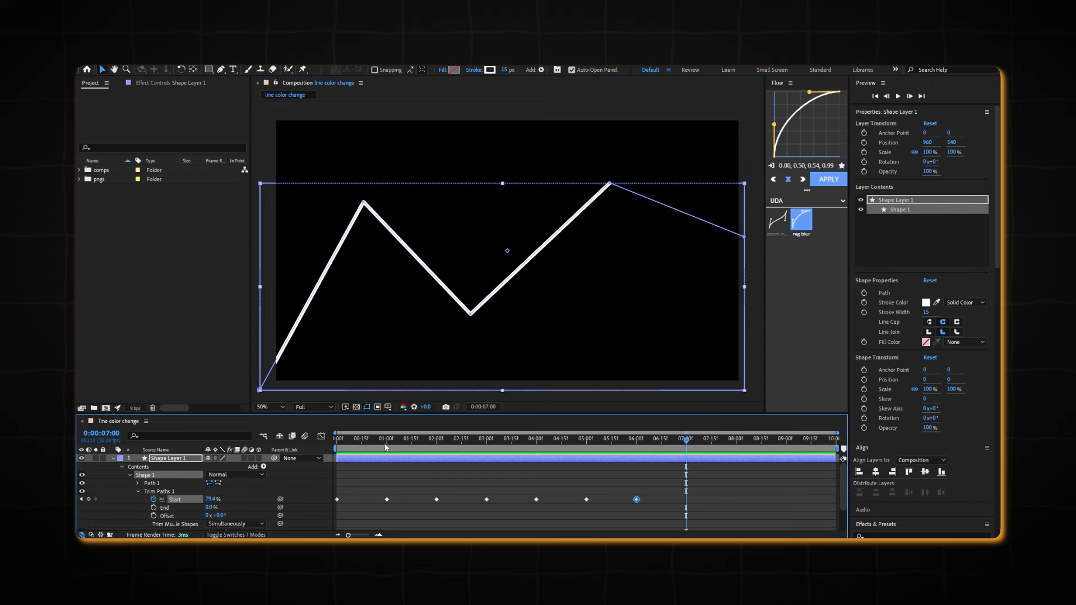
left_click_drag(210, 499, 302, 500)
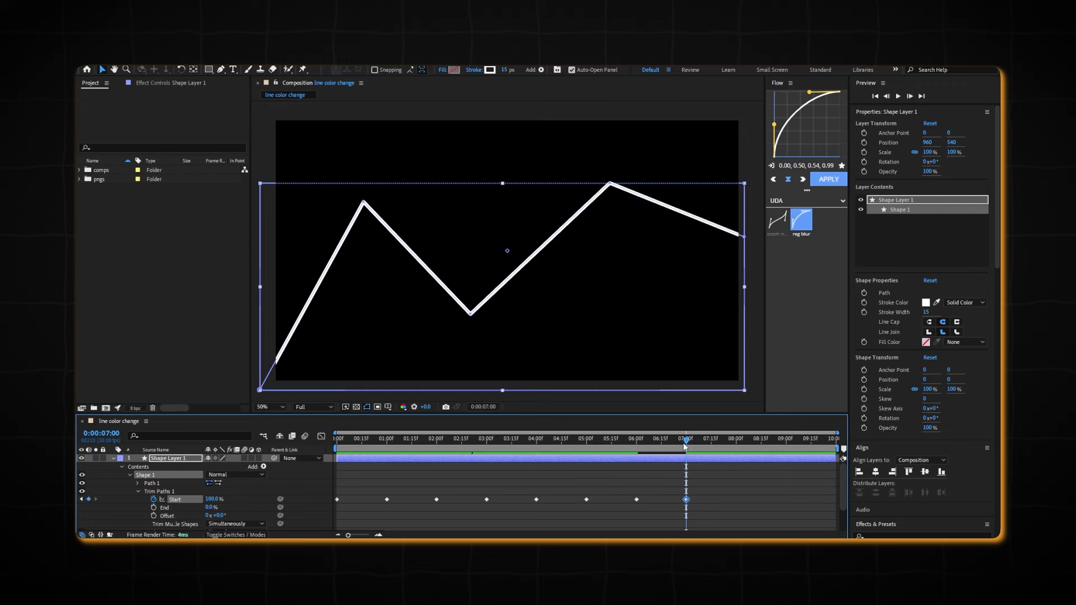
left_click_drag(684, 444, 335, 437)
left_click(382, 480)
key("space")
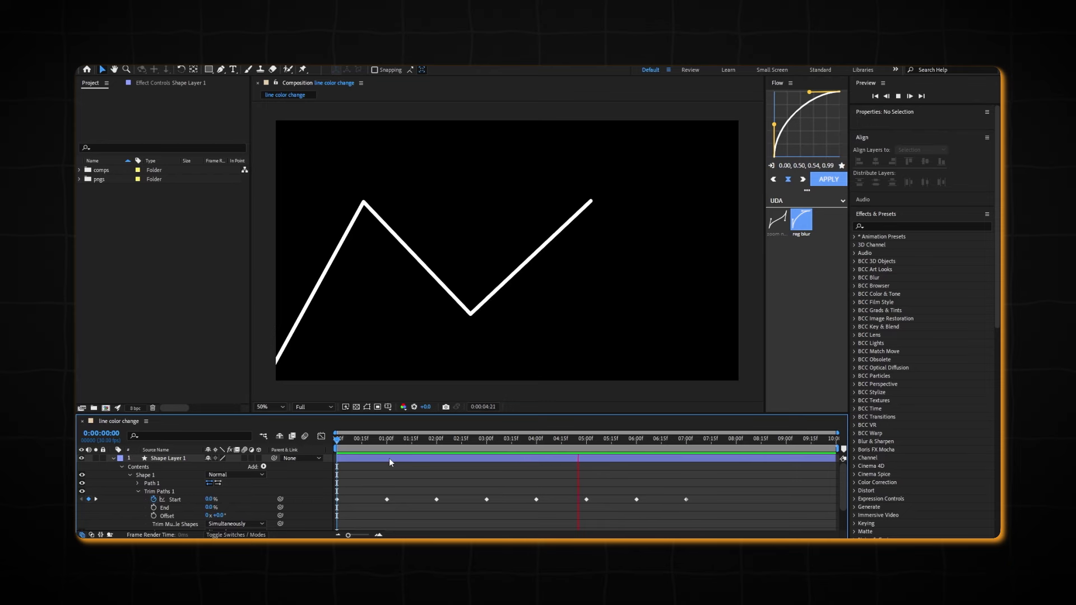
left_click_drag(710, 440, 335, 442)
Collapse the shape layer's properties and duplicate the layer.
left_click(391, 458)
key("u")
key("u")
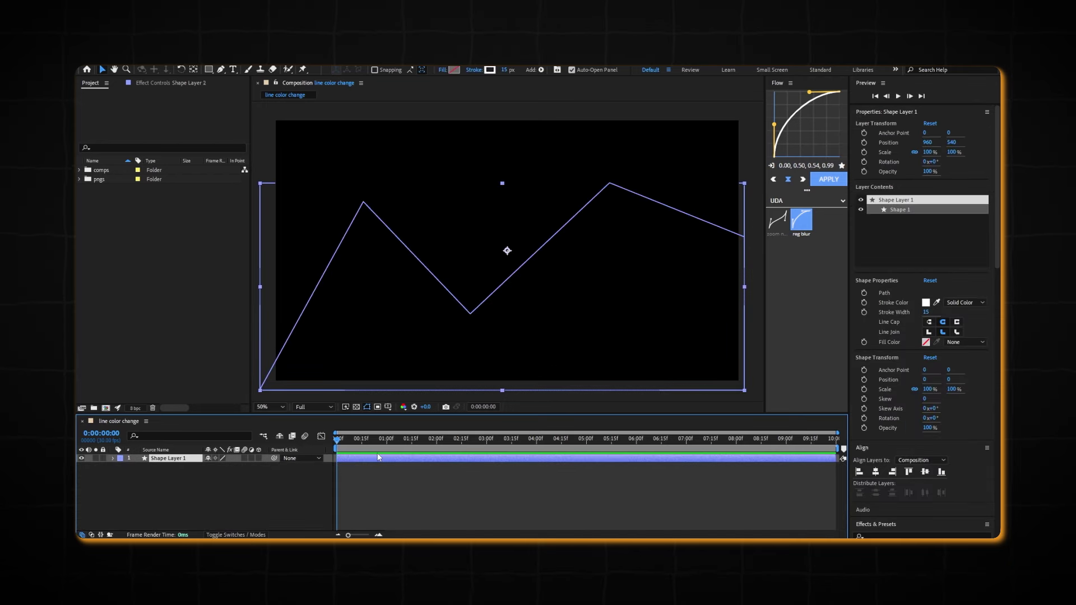
key("ctrl+d")
Hide the original shape layer and remove all Trim Paths Start keyframes from the duplicate.
left_click_drag(337, 444, 438, 448)
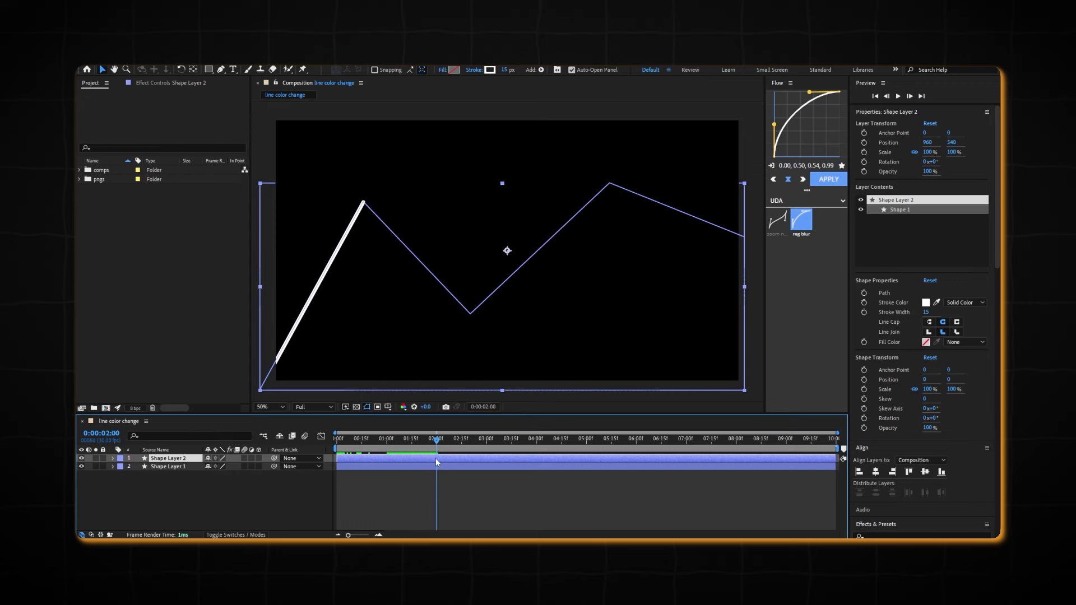
left_click(112, 458)
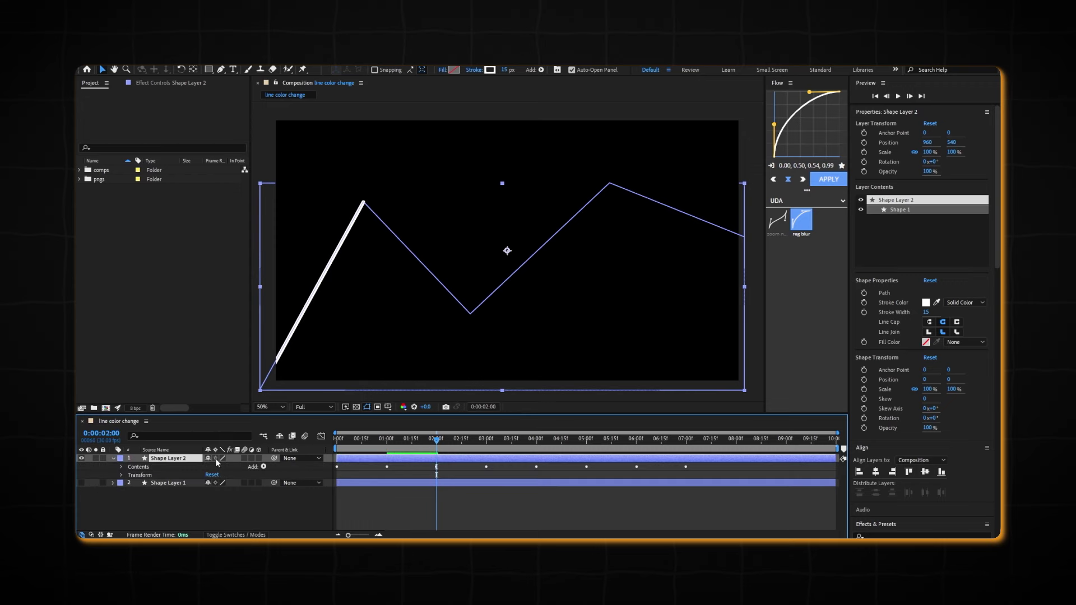
left_click(121, 468)
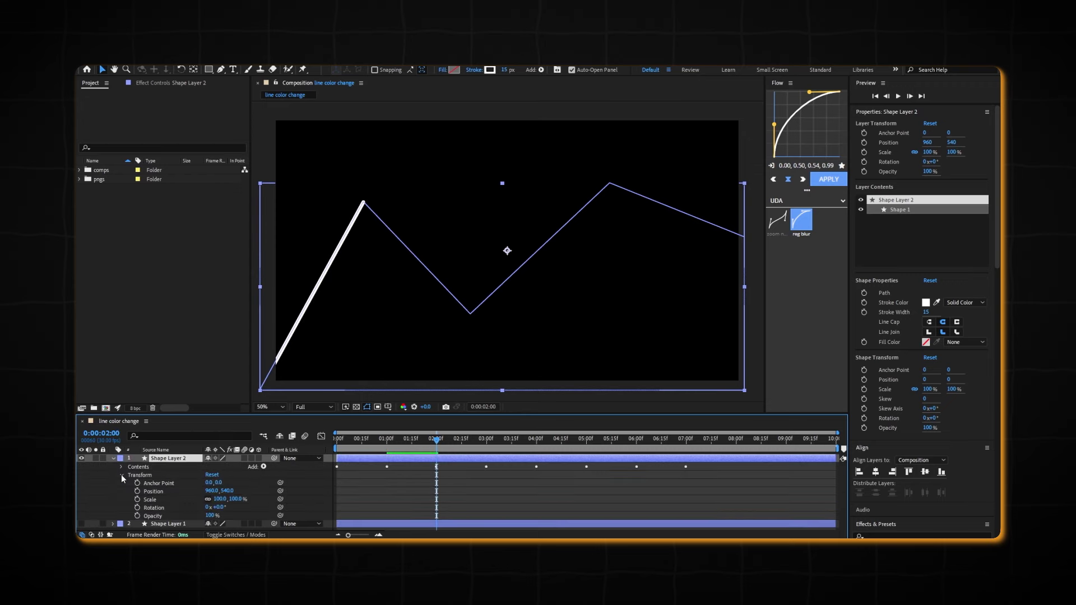
left_click(126, 475)
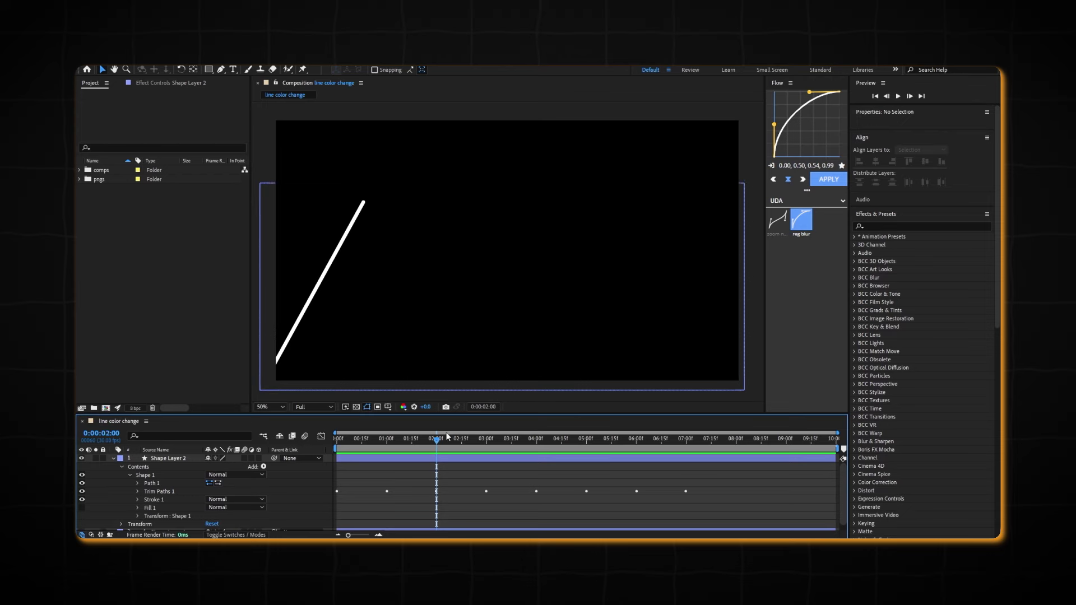
key("Home")
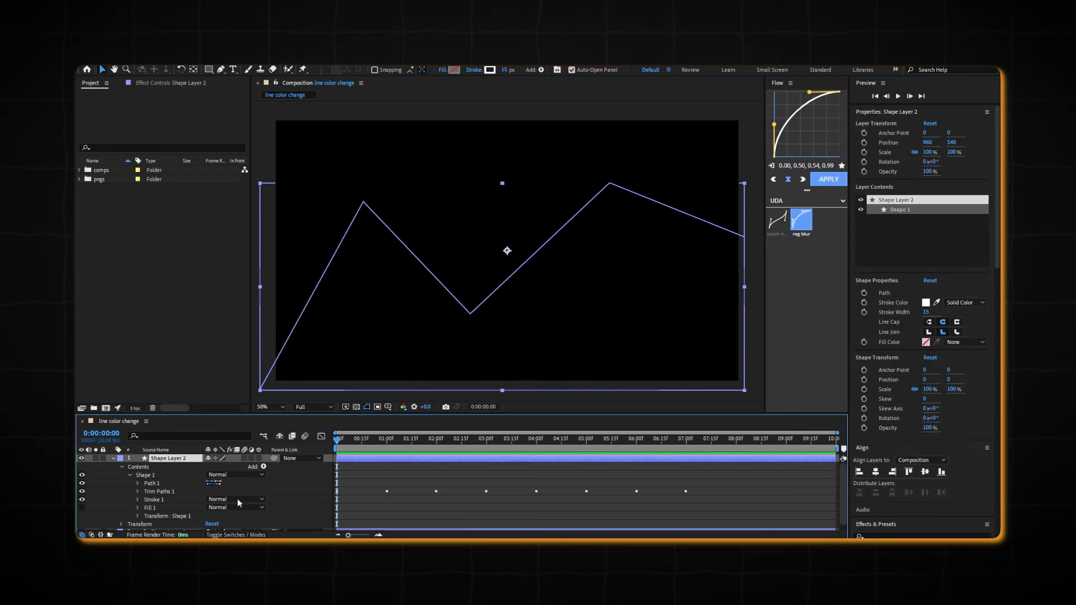
left_click(137, 491)
left_click(153, 499)
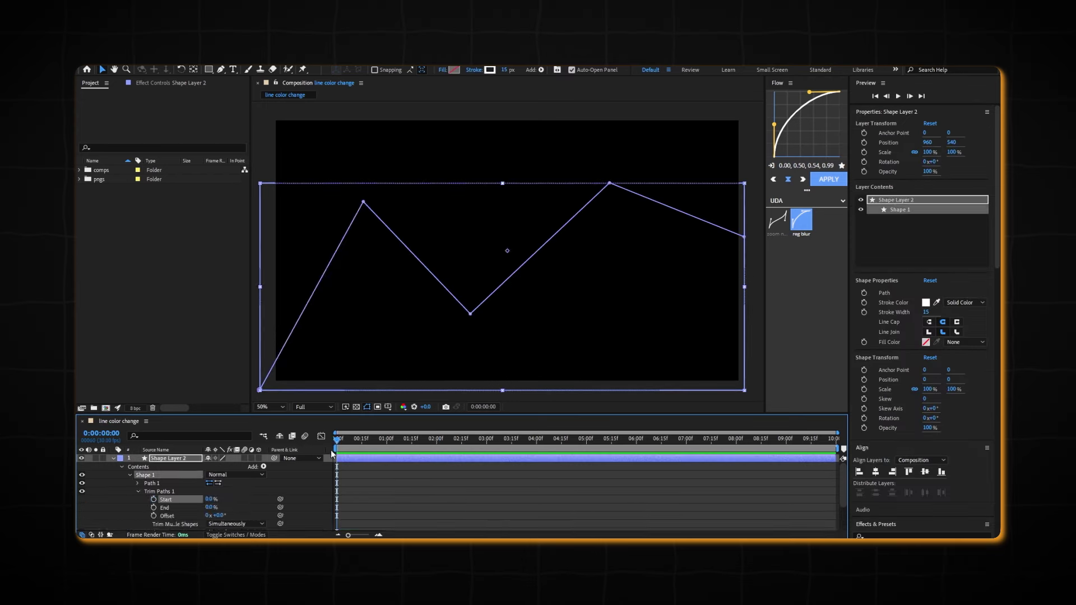
Keyframe the duplicate's Trim Paths Start at 0% at 2 seconds and 100% at the composition's last frame.
left_click_drag(336, 441, 437, 440)
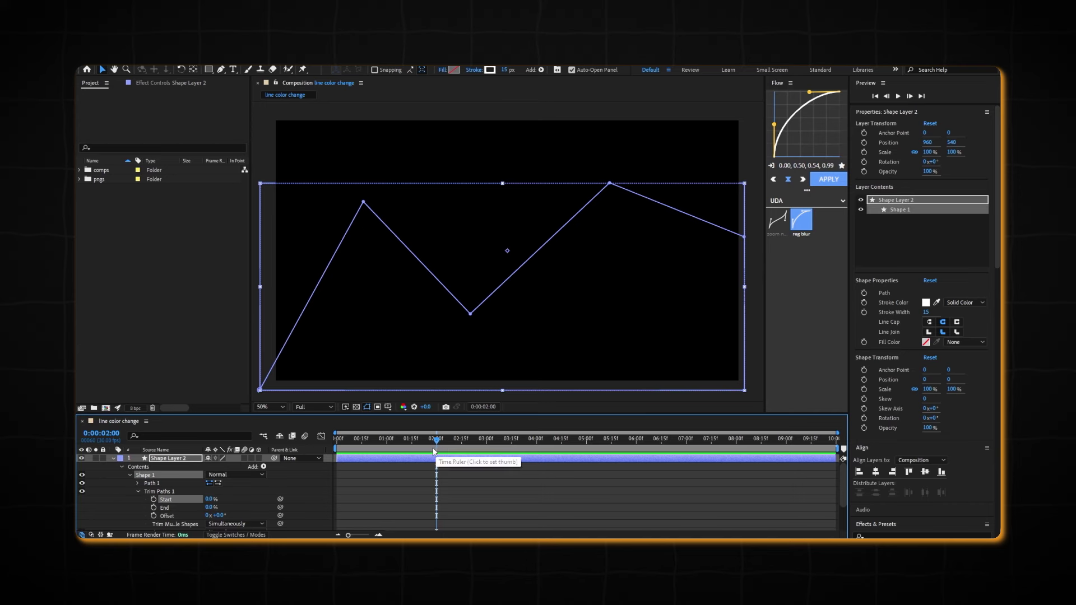
left_click(154, 499)
left_click_drag(436, 441, 834, 440)
mouse_move(210, 499)
left_mouse_down()
mouse_move(302, 497)
mouse_move(224, 504)
left_mouse_up()
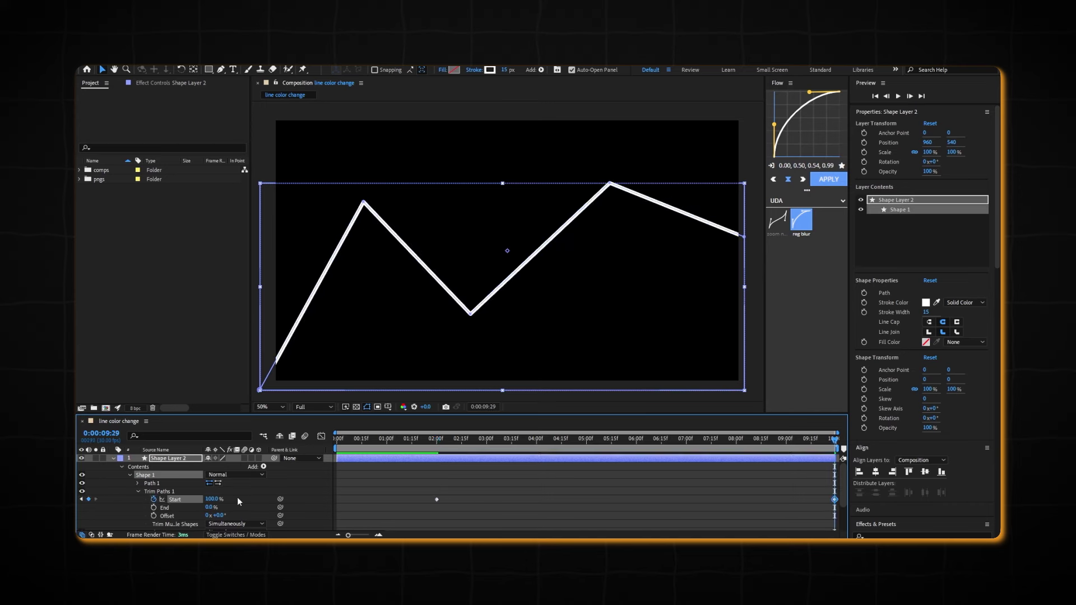
left_click(399, 457)
key("u")
key("u")
Change the duplicate line's stroke colour to bright green.
left_click(459, 487)
left_click(486, 459)
left_click(925, 303)
left_click(321, 266)
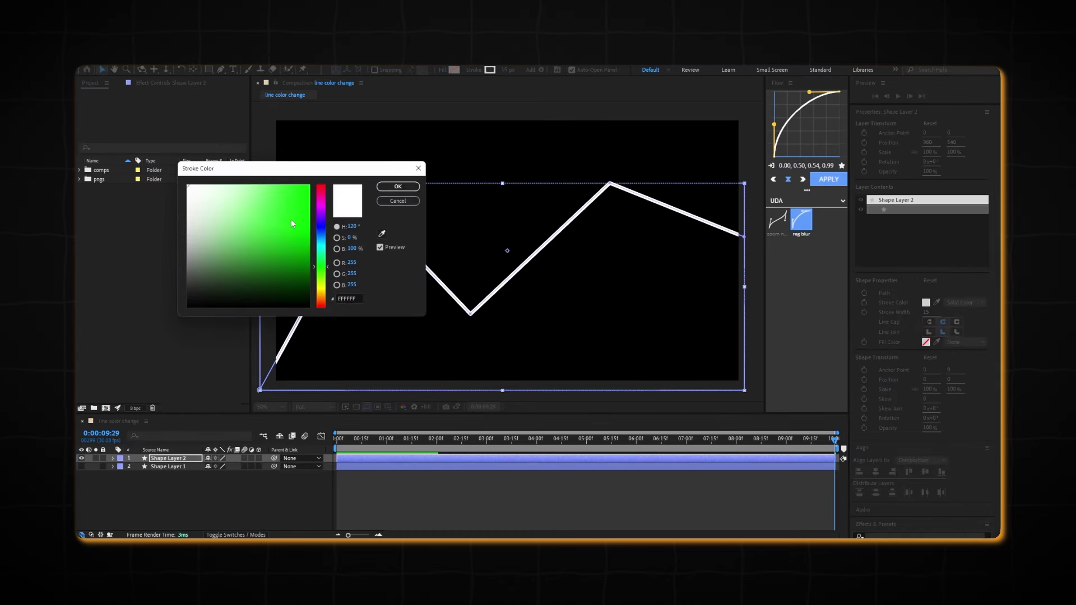
left_click_drag(290, 220, 340, 173)
left_click(393, 188)
Show the original white line layer again and preview both lines animating from the start.
left_click(81, 466)
left_click_drag(835, 439, 327, 444)
left_click(390, 488)
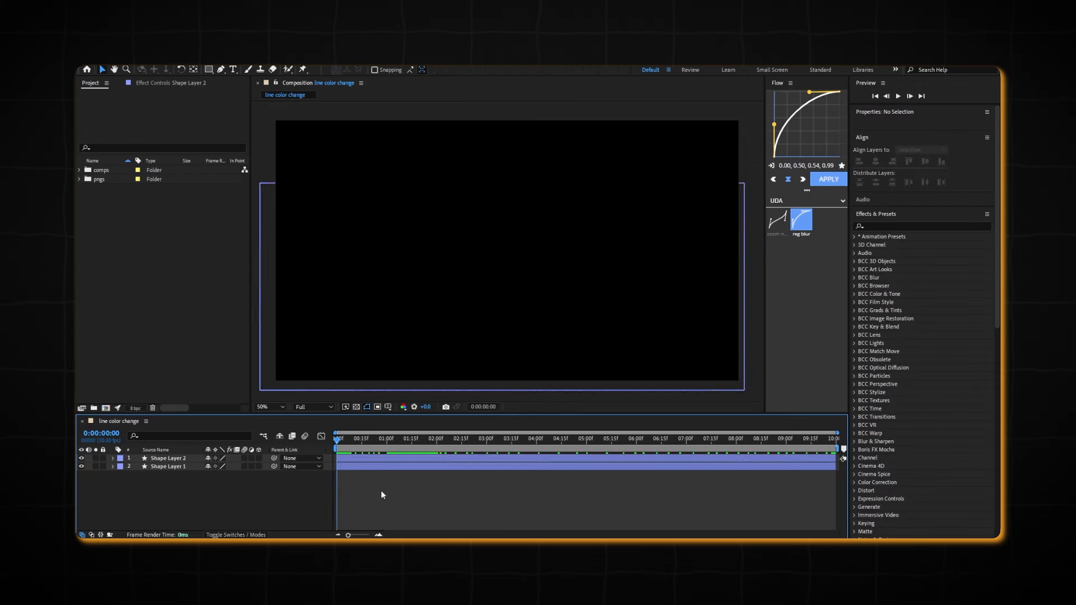
key("space")
key("space")
Enable motion blur for both shape layers and the composition, and preview the result from the start.
left_click_drag(245, 458, 244, 466)
left_click(305, 436)
mouse_move(337, 441)
left_mouse_down()
mouse_move(432, 464)
mouse_move(335, 467)
left_mouse_up()
key("space")
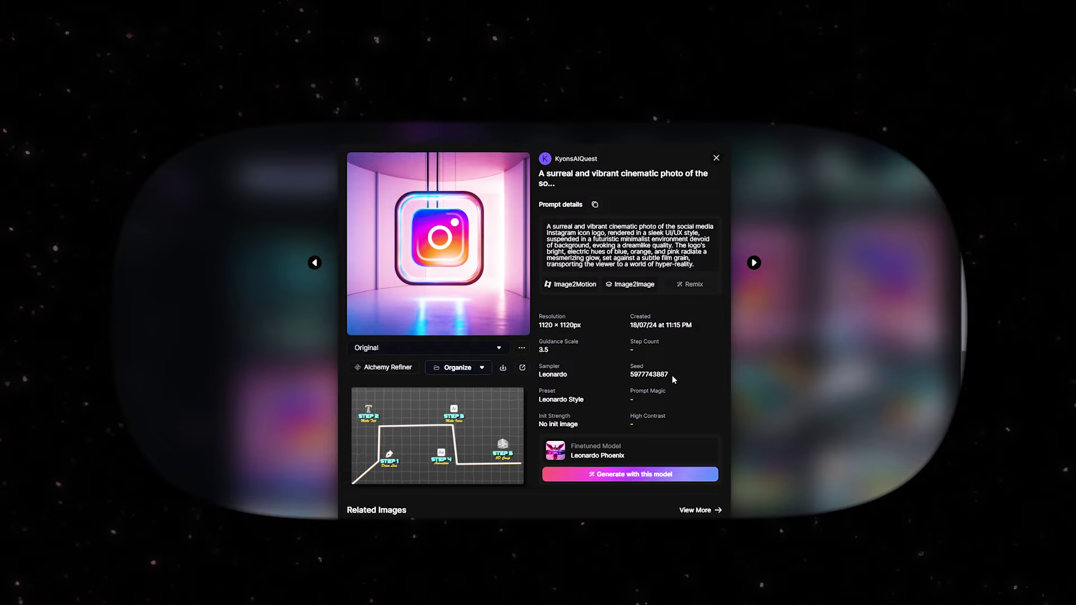
Switch to Leonardo.ai and examine the prompts and details of the generated Instagram and SEO icon images.
left_click(716, 158)
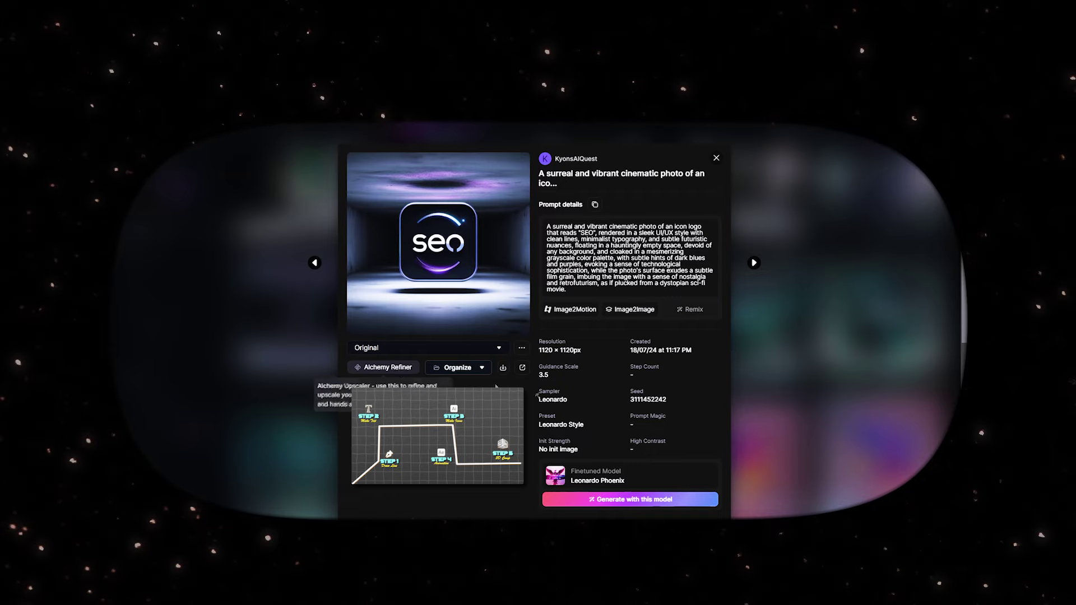
left_click(716, 158)
left_click(575, 210)
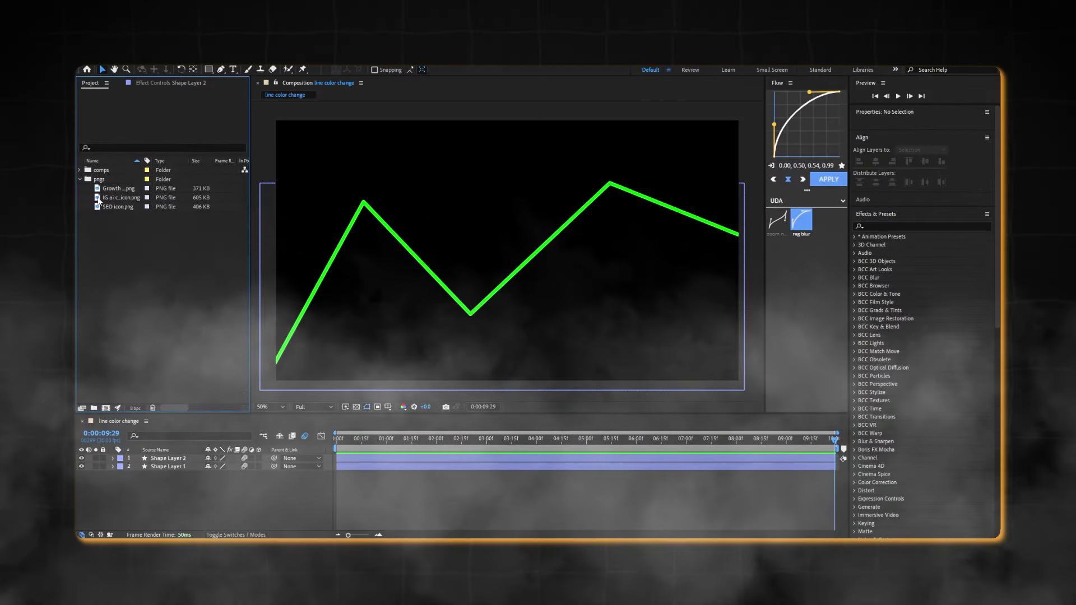
Switch back to After Effects and add the Instagram icon PNG above the shape layers, starting at 1 second.
left_click_drag(99, 201, 369, 459)
left_click(363, 441)
left_click(386, 440)
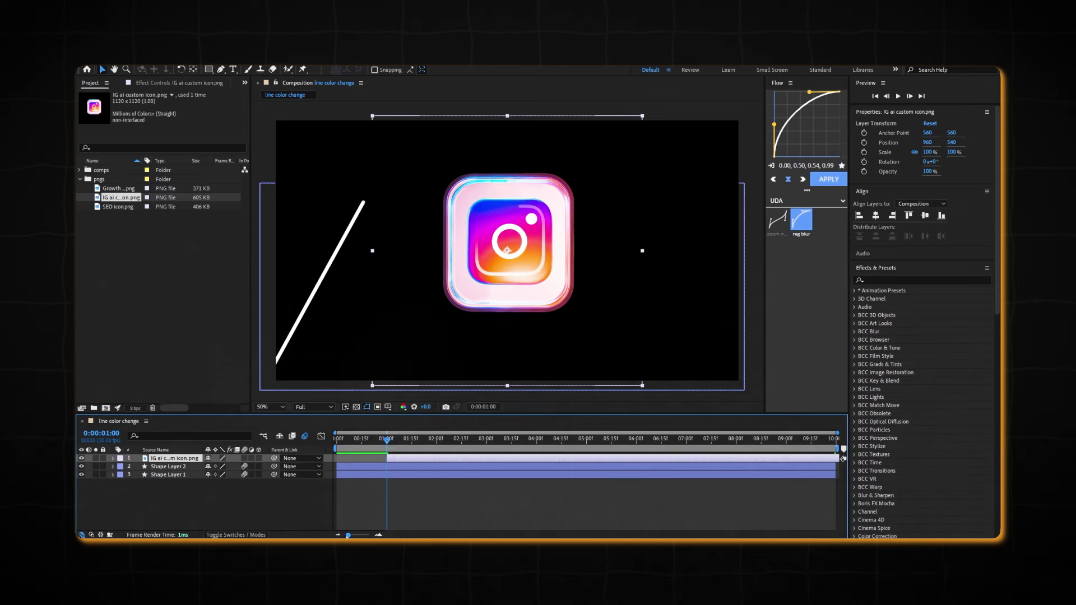
Scale the Instagram icon down to 20% and position it above the line's first peak.
key("s")
left_click(220, 466)
type("10")
key("Return")
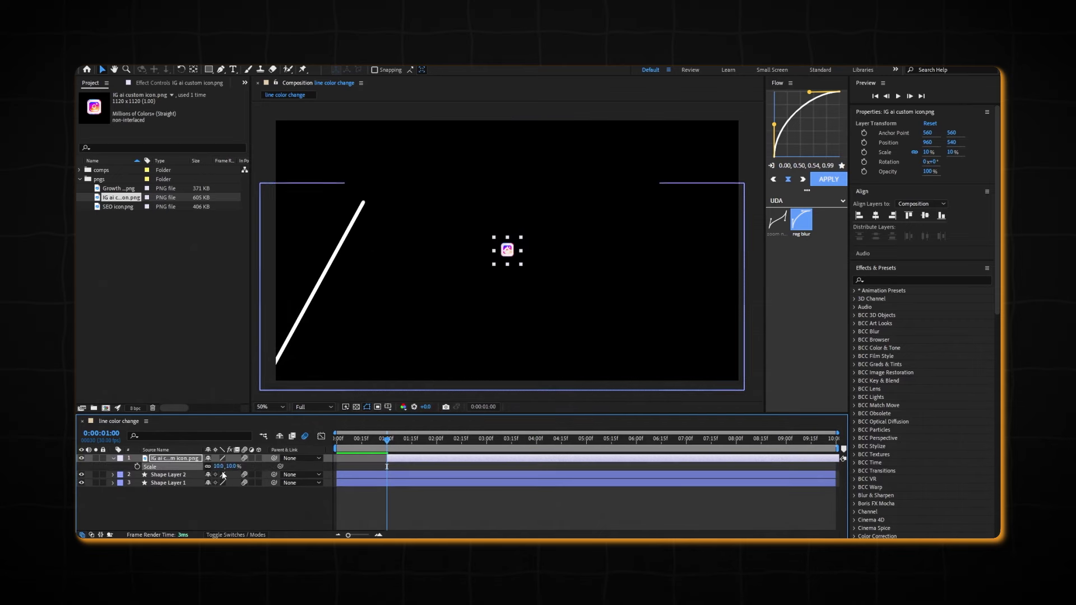
left_click(217, 466)
type("20")
key("Return")
key("KP_Enter")
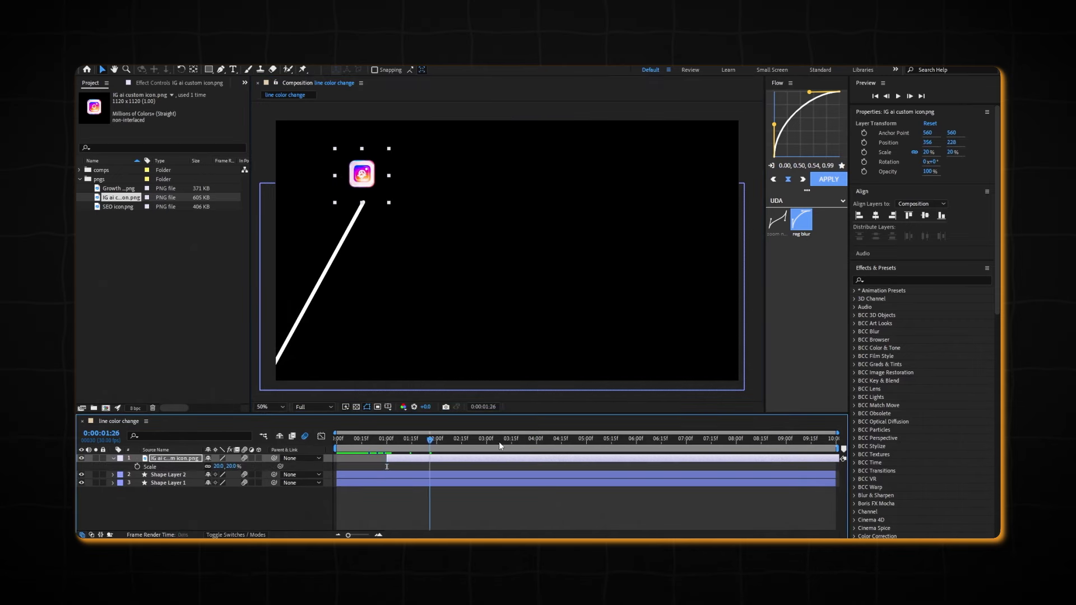
Reduce the Instagram icon's scale to 14% and deselect it.
left_click(221, 466)
type("14")
key("Return")
left_click(216, 509)
Add a paragraph text box beneath the Instagram icon with the font size at 60 px and enter "how".
left_click(233, 70)
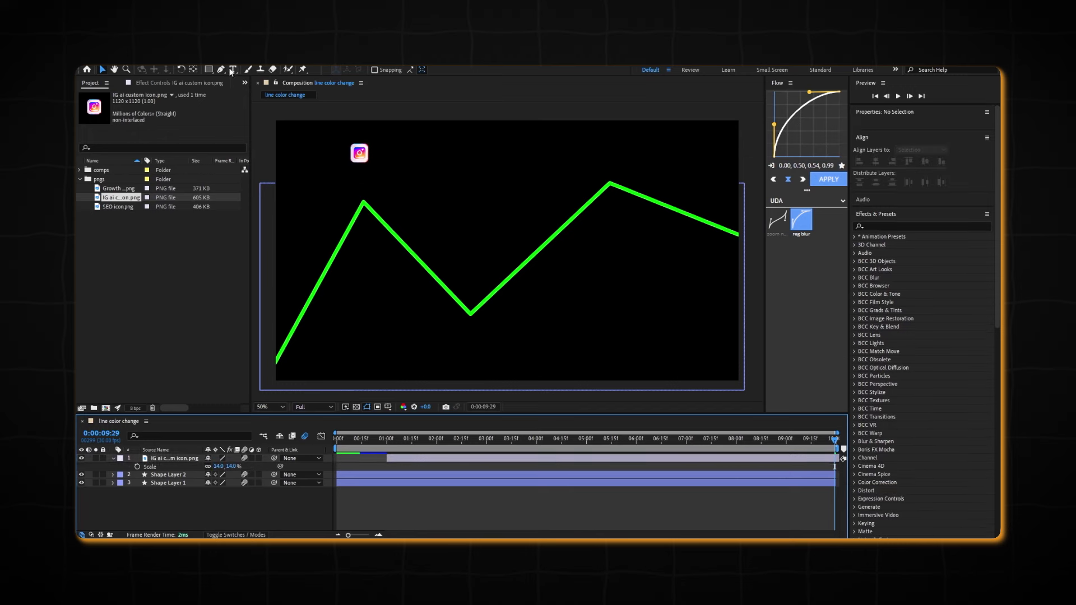
left_click_drag(336, 169, 400, 197)
type("Inst")
key("BackSpace")
key("BackSpace")
key("BackSpace")
key("BackSpace")
left_click(883, 228)
type("60")
key("Return")
type("how")
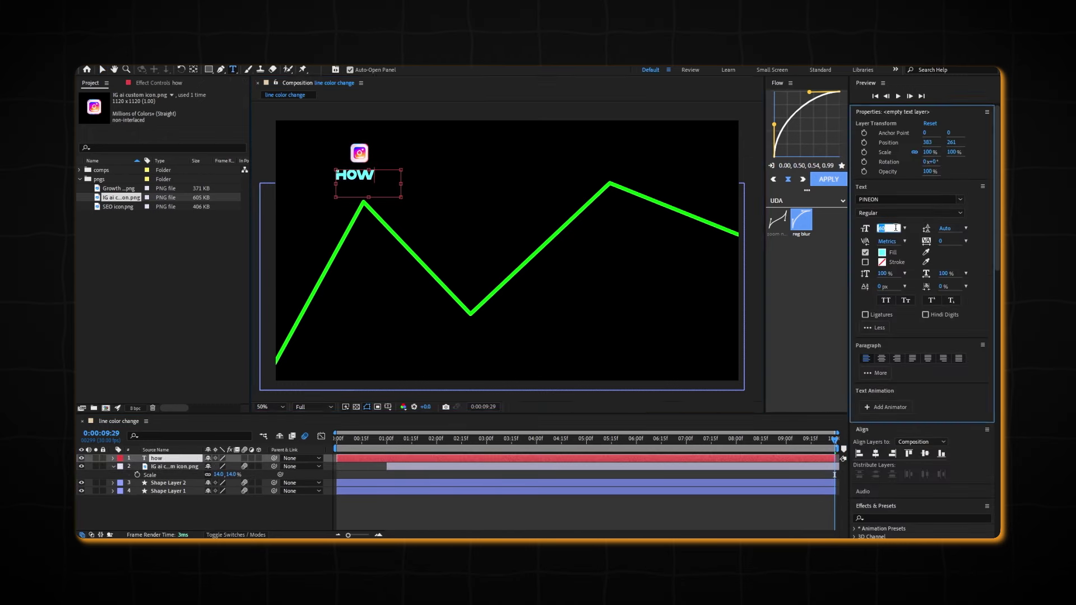
Reduce the font size of the text beneath the Instagram icon to 40 px.
left_click(389, 188)
left_click_drag(373, 178, 335, 177)
left_click(884, 229)
type("40")
key("Return")
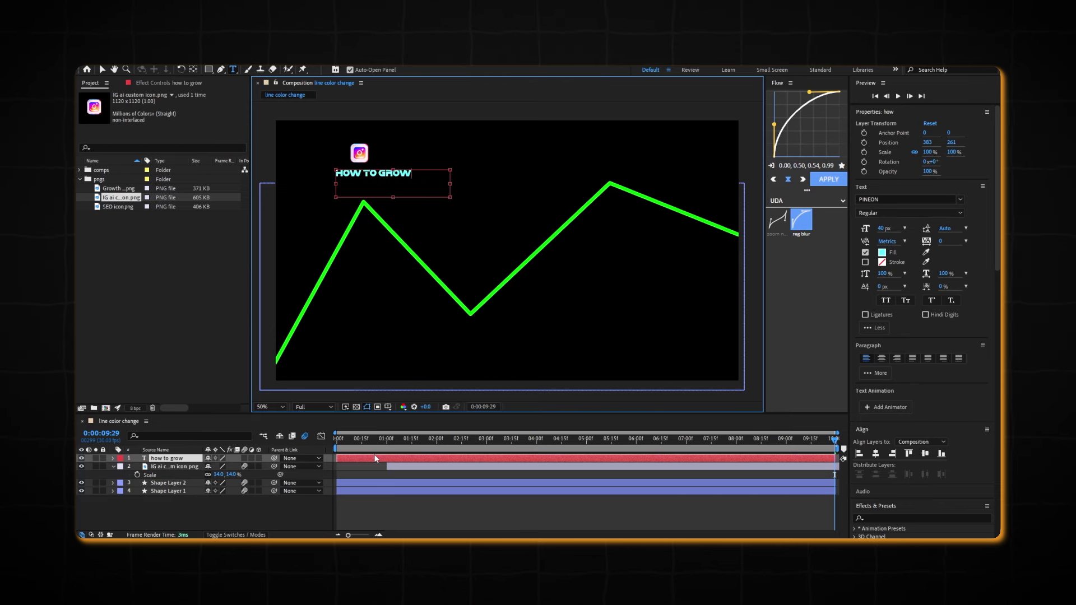
Complete the two-line text "how to grow on ig", centre its paragraph alignment, and narrow the text box to fit.
key("Return")
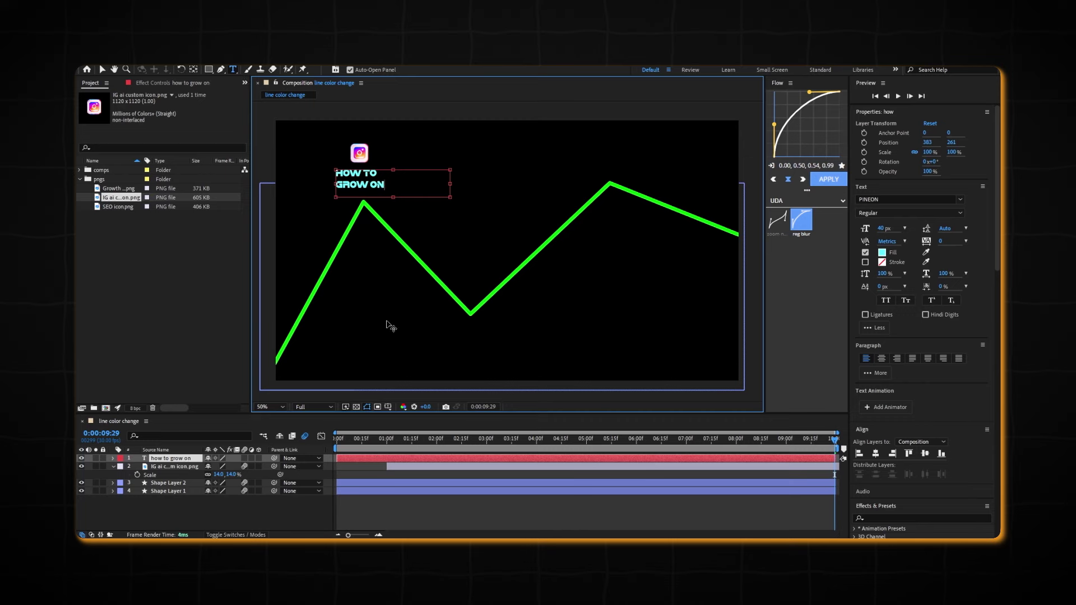
type("on ig")
left_click_drag(398, 186, 300, 141)
left_click(882, 359)
left_click_drag(450, 183, 395, 186)
left_click(389, 507)
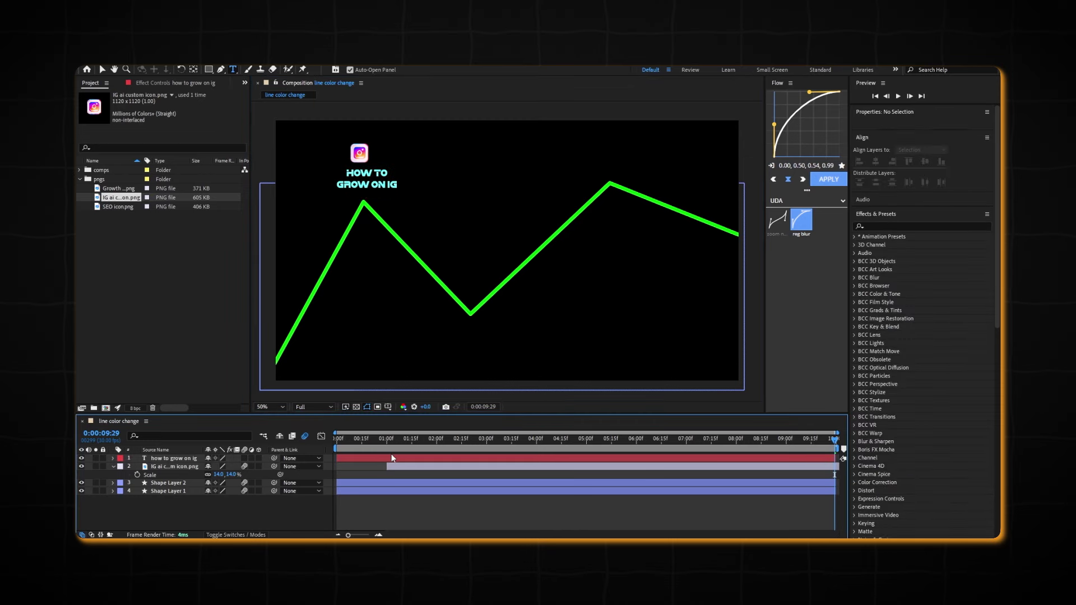
Split the "how to grow on ig" text layer at 0:00:00:20 and delete the part before it.
left_click(385, 440)
left_click_drag(348, 535, 381, 536)
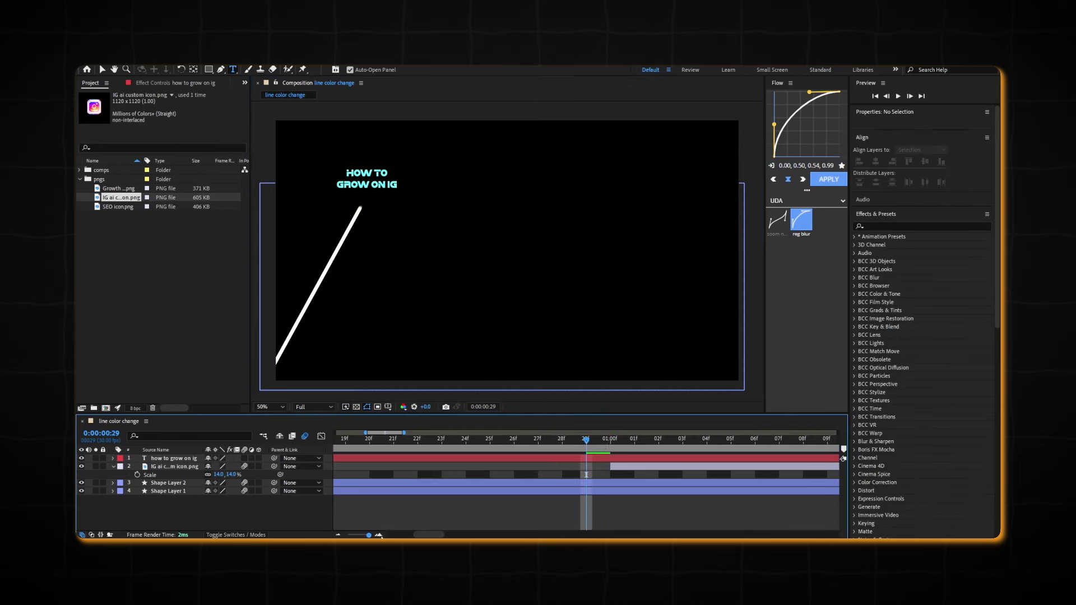
left_click(609, 440)
key("Page_Up")
key("Page_Up")
key("Page_Up")
key("Page_Up")
key("Page_Up")
key("Page_Up")
key("Page_Up")
key("Page_Up")
key("Page_Up")
key("Page_Up")
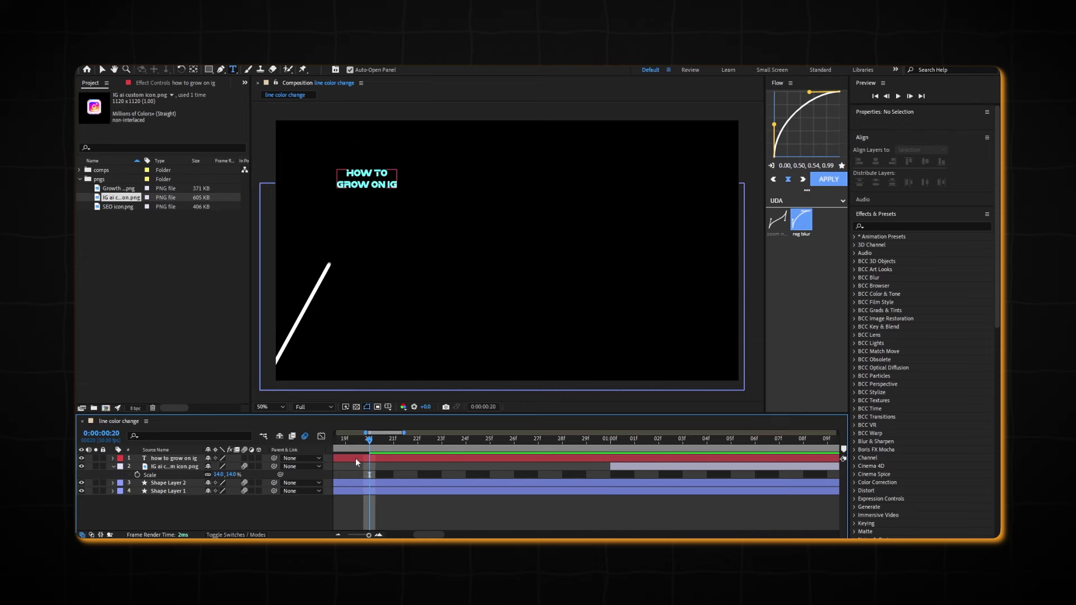
left_click(371, 459)
key("ctrl+shift+d")
key("Delete")
Align the Instagram icon and its text on a common vertical axis and place them together just above the first peak.
key("Page_Down")
key("Page_Down")
key("Page_Down")
key("Page_Down")
key("Page_Down")
key("Page_Down")
key("Page_Down")
key("Page_Down")
key("Page_Down")
key("Page_Down")
left_click(102, 69)
left_click(359, 154)
left_click(369, 184, "shift")
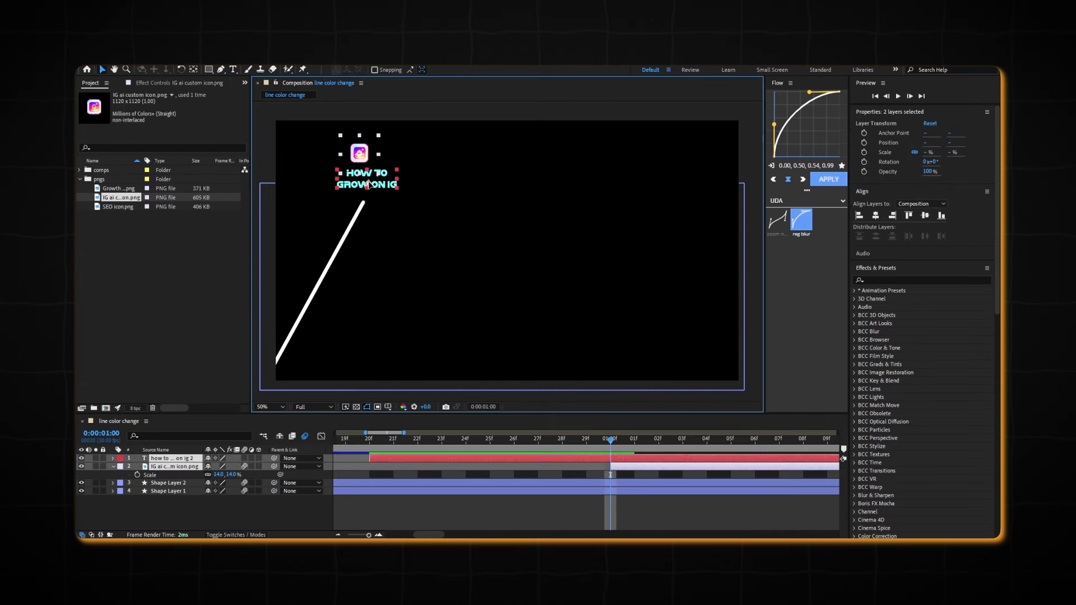
left_click(876, 215)
left_click_drag(373, 160, 370, 165)
key("space")
left_click(881, 239)
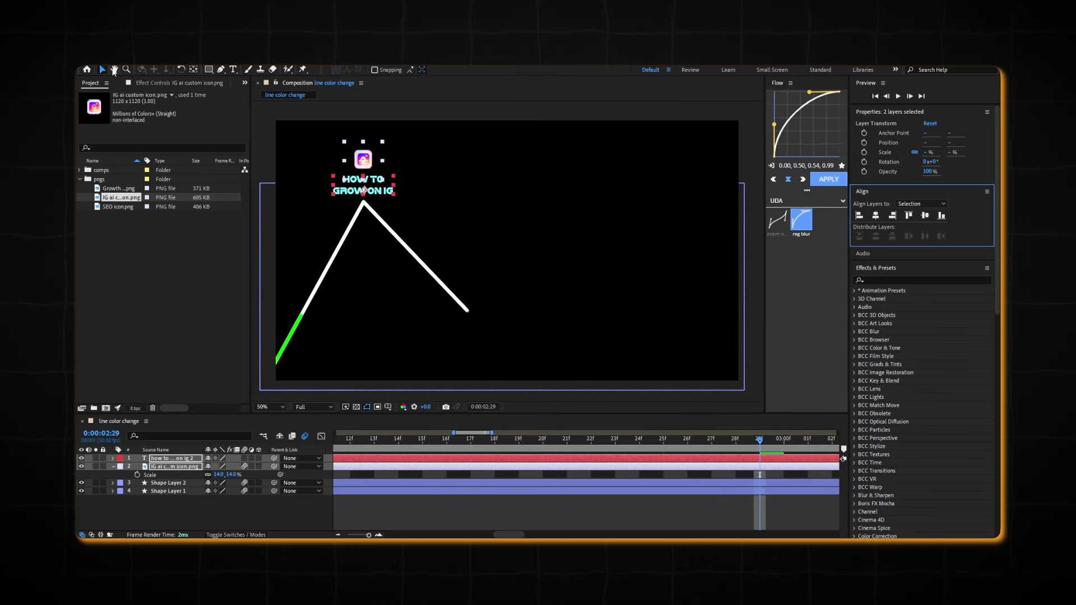
Add the SEO icon PNG starting at 3 seconds, scale it to 16%, and position it below the line's valley.
left_click(193, 69)
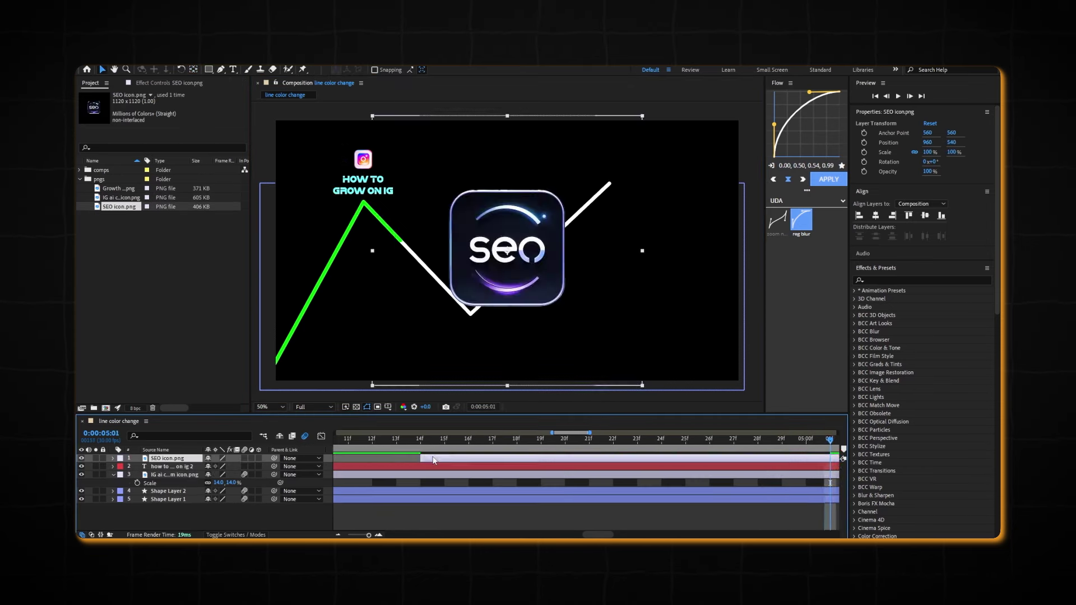
left_click(542, 441)
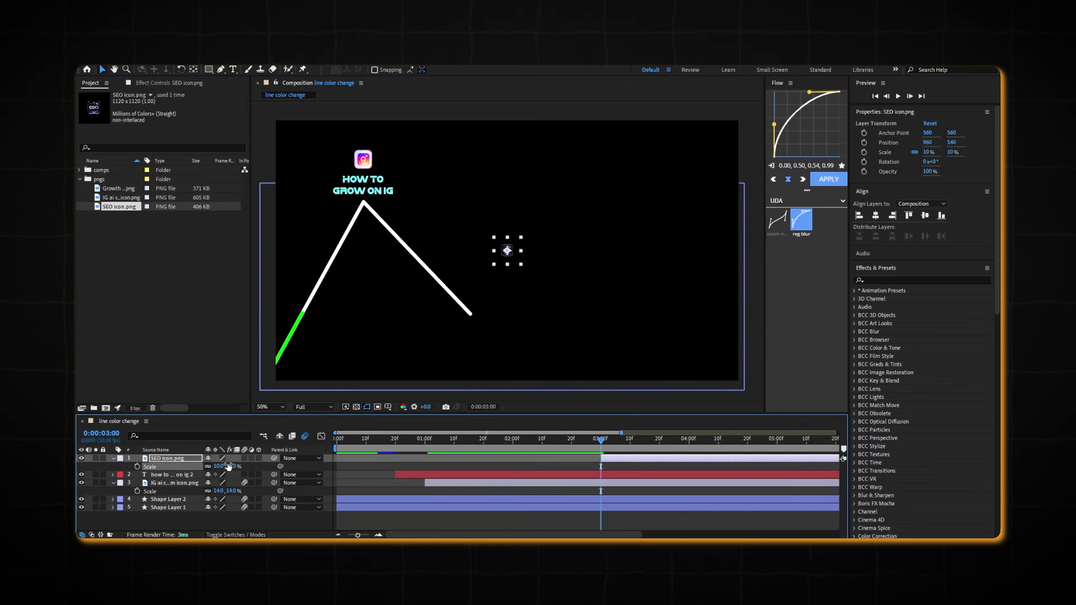
left_click_drag(516, 255, 483, 335)
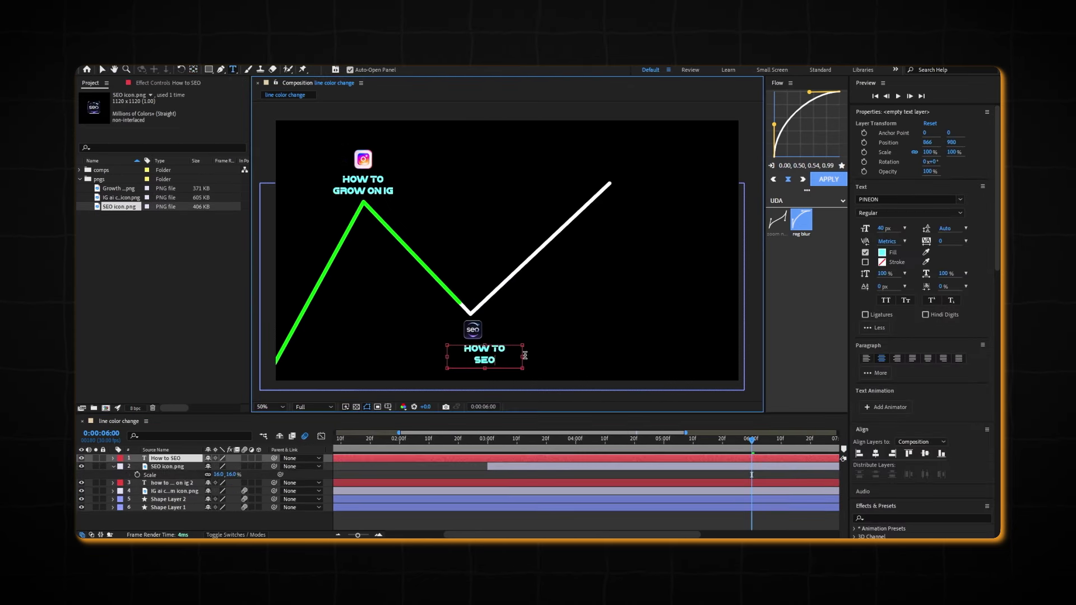
Centre the "How to SEO" text beneath the SEO icon and make its layer start at 3 seconds.
left_click_drag(486, 355, 474, 330)
left_click(569, 473)
left_click_drag(752, 441, 736, 441)
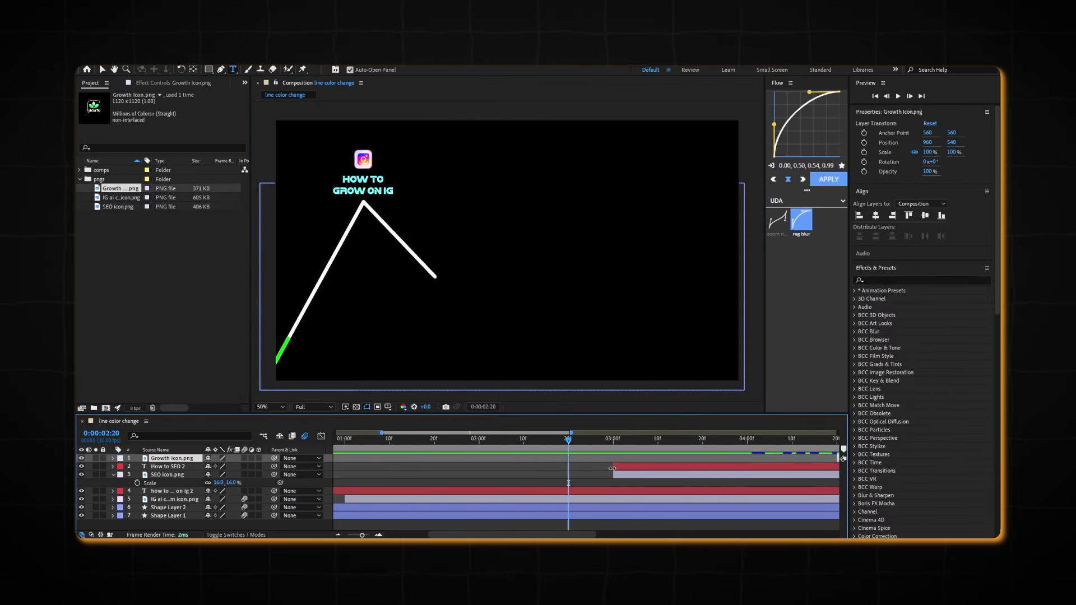
Extend the SEO icon and text layers to start at 0:00:02:20 and the Instagram icon layer at 0:00:00:20.
left_click_drag(615, 476, 427, 448)
left_click_drag(471, 499, 427, 500)
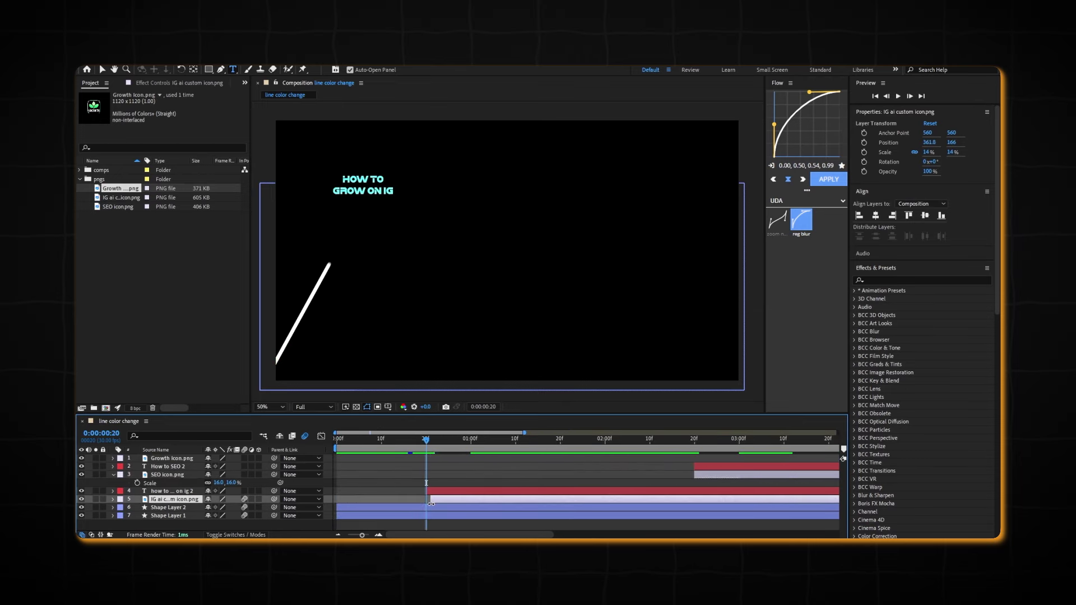
Place the 16% Growth icon and the text "will lead to organic growth" above the final descending segment, both rotated 22°.
left_click_drag(361, 535, 350, 536)
left_click_drag(373, 440, 600, 440)
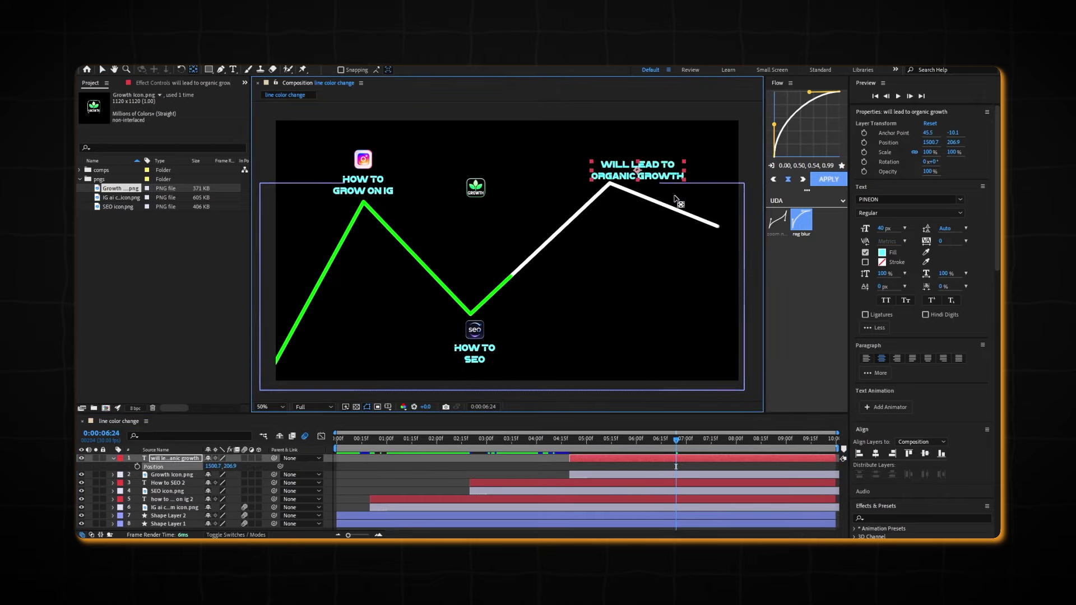
scroll(622, 254, "up", 2)
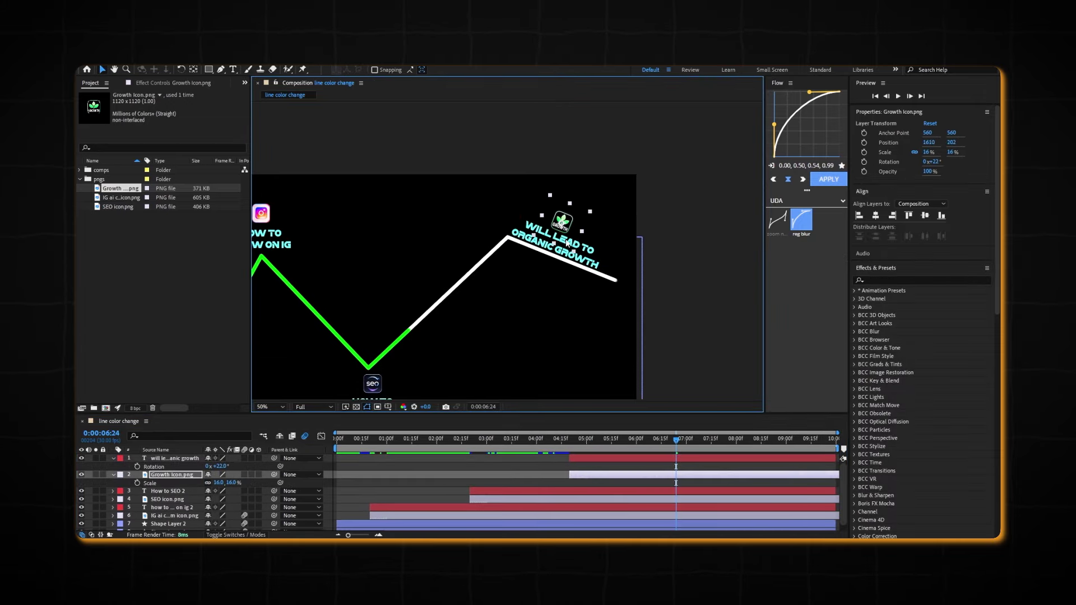
Pre-compose the Instagram icon and its text into a composition named "ig", moving all attributes.
left_click(348, 240)
key("ctrl+shift+c")
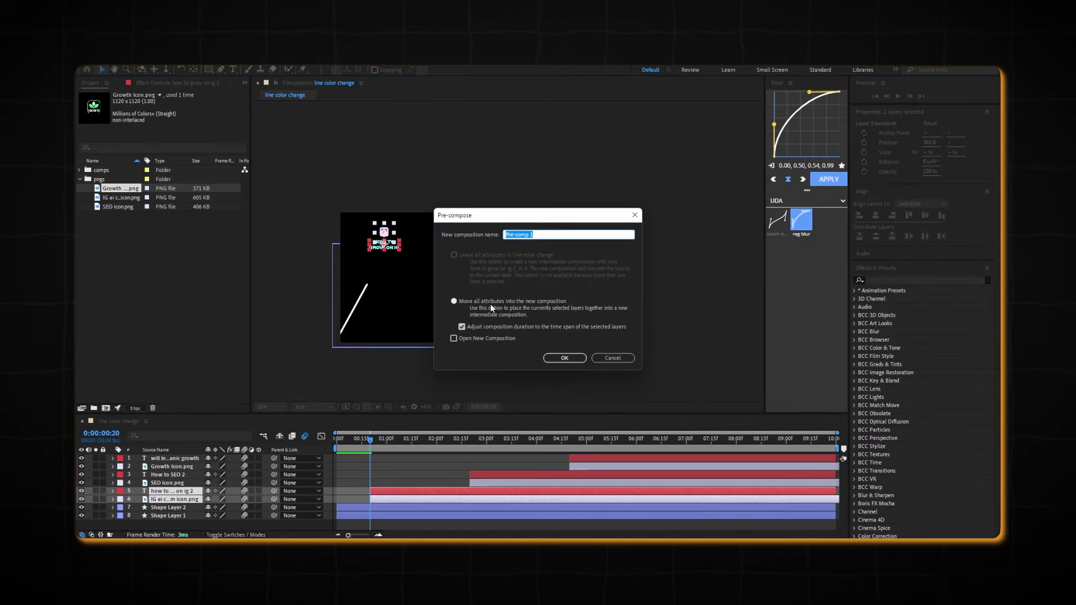
key("BackSpace")
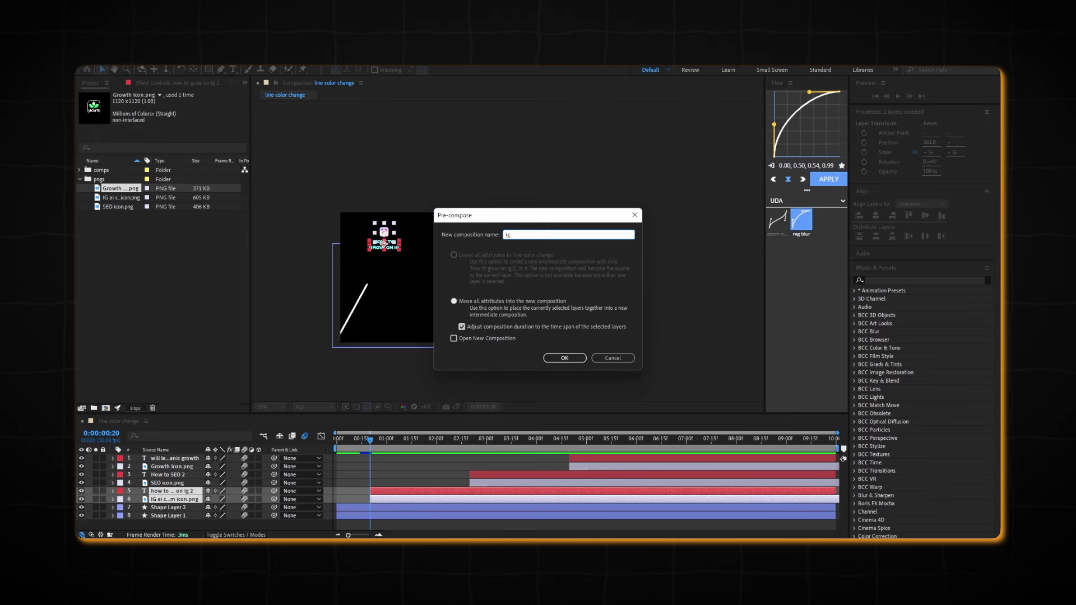
left_click(565, 358)
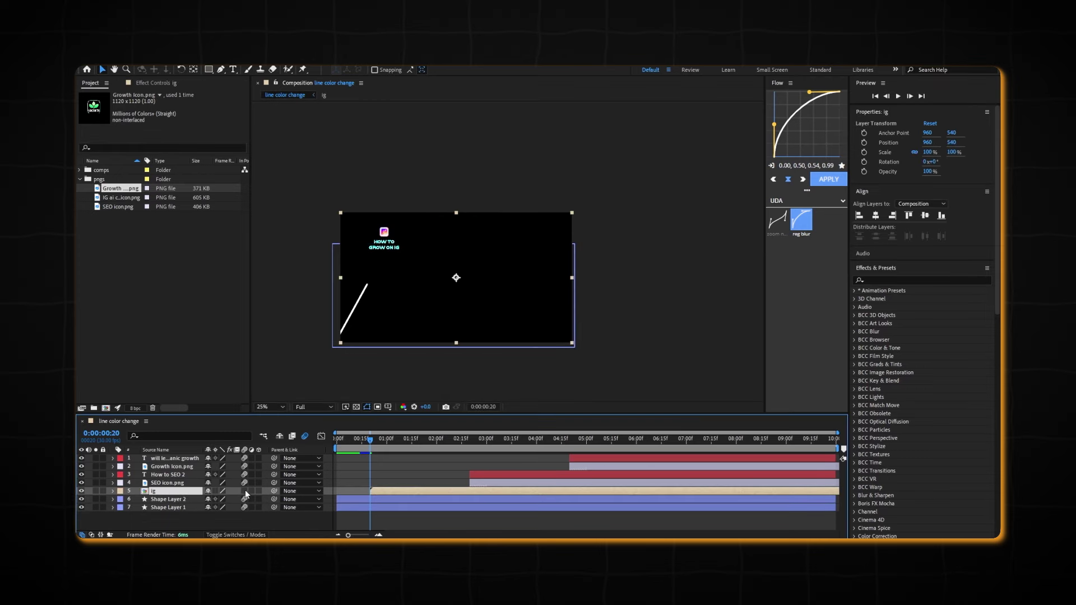
Pre-compose the SEO icon and its text into a composition named "seo".
left_click(503, 482)
left_click(503, 475, "shift")
key("ctrl+shift+c")
type("seo")
left_click(564, 359)
Pre-compose the Growth icon and its text as "gowth" and enable motion blur on that layer.
left_click(585, 458, "shift")
key("ctrl+shift+c")
left_click(604, 466)
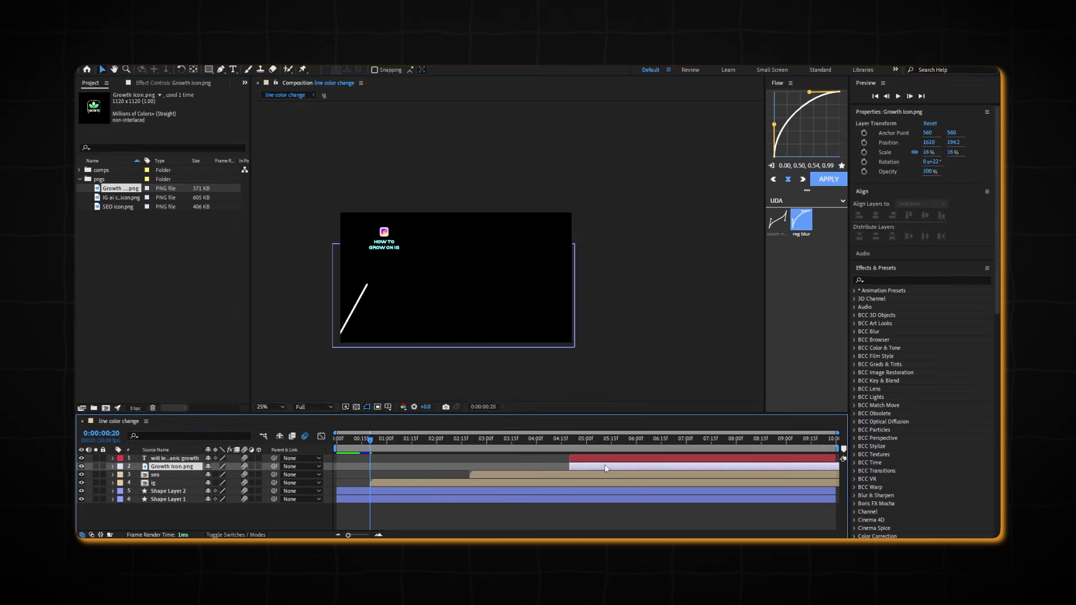
left_click(604, 458, "shift")
key("ctrl+shift+c")
type("gowth")
left_click(565, 358)
left_click(245, 459)
Keyframe the ig layer's opacity from 0% at 0:00:00:20 to 100% several frames further on.
left_click(336, 440)
left_click_drag(336, 440, 374, 440)
left_click(470, 475)
key("t")
left_click(138, 483)
left_click(209, 483)
type("0")
key("Page_Down")
key("Page_Down")
key("Page_Down")
key("Page_Down")
key("Page_Down")
key("Page_Down")
key("Page_Down")
key("Page_Down")
key("Page_Down")
left_click(209, 483)
type("100")
key("Return")
Ease both opacity keyframes of the ig layer with the Flow curve and preview the fade-in from the start.
left_click_drag(366, 439, 421, 448)
left_click_drag(416, 486, 364, 481)
left_click(828, 181)
key("u")
left_click_drag(426, 440, 336, 439)
key("space")
key("space")
key("space")
key("space")
Set the ig layer's 100% opacity keyframe at 0:00:01:20 and preview the slower fade-in.
left_click_drag(411, 440, 370, 439)
key("u")
left_click(407, 440)
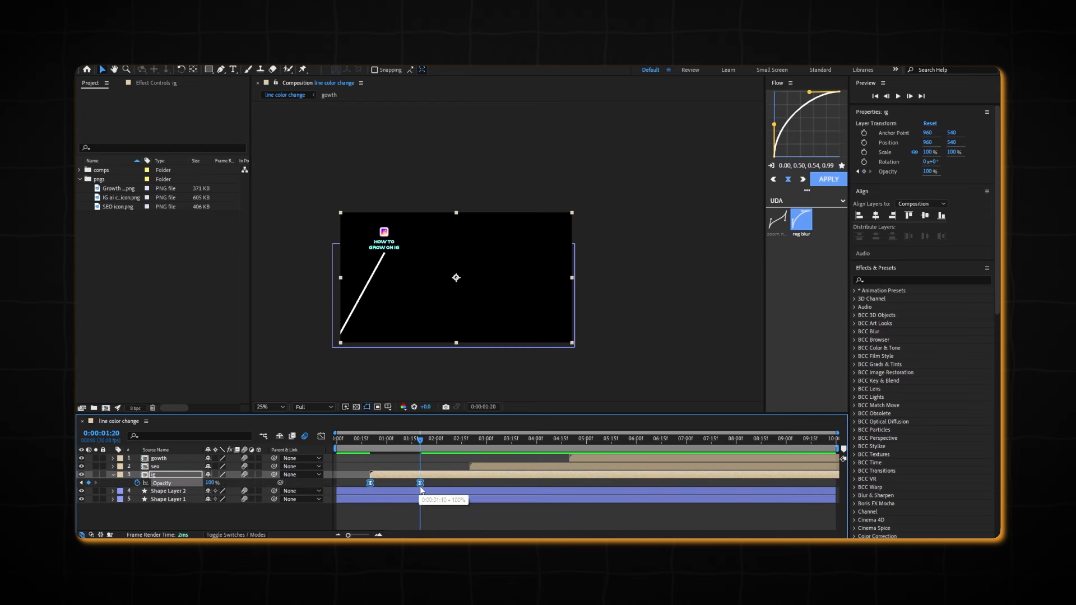
key("u")
left_click_drag(420, 439, 361, 438)
key("space")
key("space")
scroll(378, 298, "up", 2)
left_click_drag(378, 298, 475, 243)
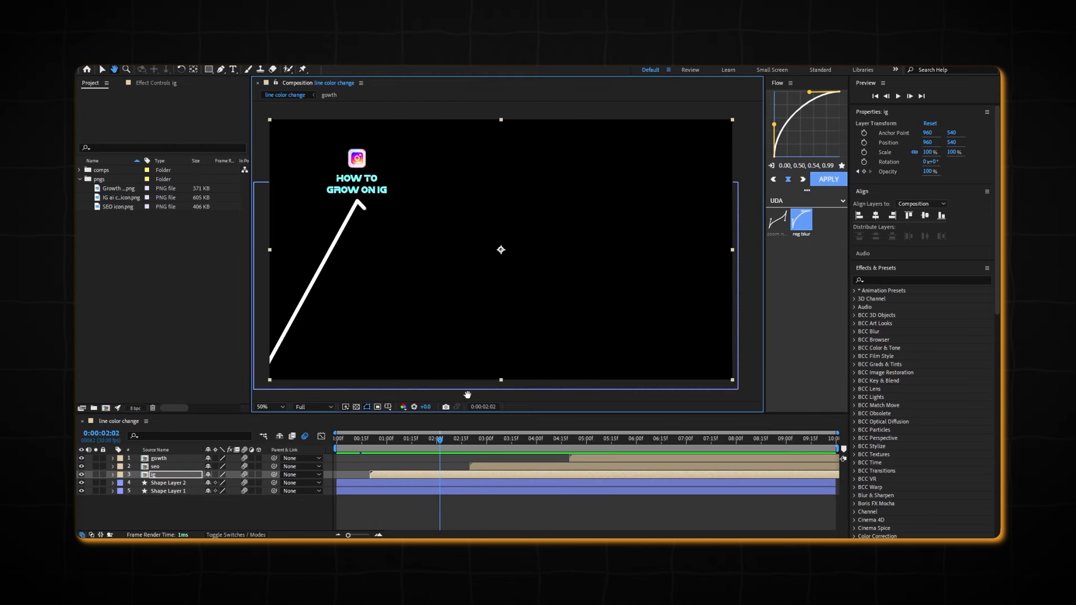
left_click_drag(440, 439, 412, 440)
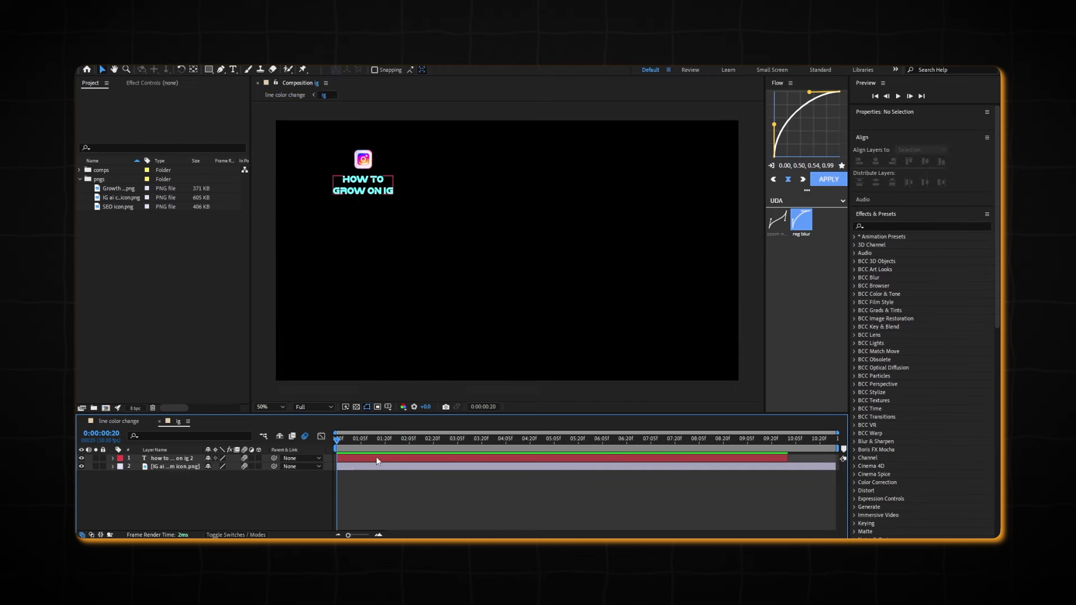
Change the fill of the "how to grow on ig" text inside the ig composition to white.
left_click(373, 459)
left_click(882, 253)
left_click_drag(204, 210, 161, 176)
left_click(399, 187)
Give only the word "GROW" in the Instagram text a separate accent fill colour.
double_click(350, 195)
left_click_drag(366, 191, 331, 182)
left_click(882, 253)
left_click(321, 262)
left_click_drag(360, 299, 318, 295)
left_click(397, 186)
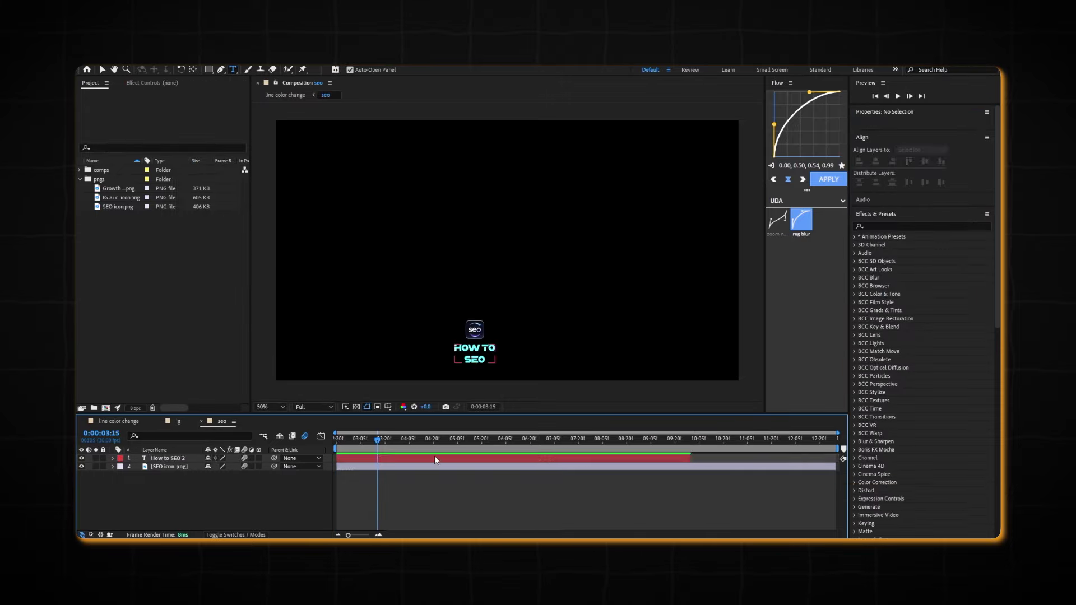
Style the text in the seo and gowth compositions, using white with "ORGANIC" in green and the "Glowing Text My Settings" preset.
left_click(435, 458)
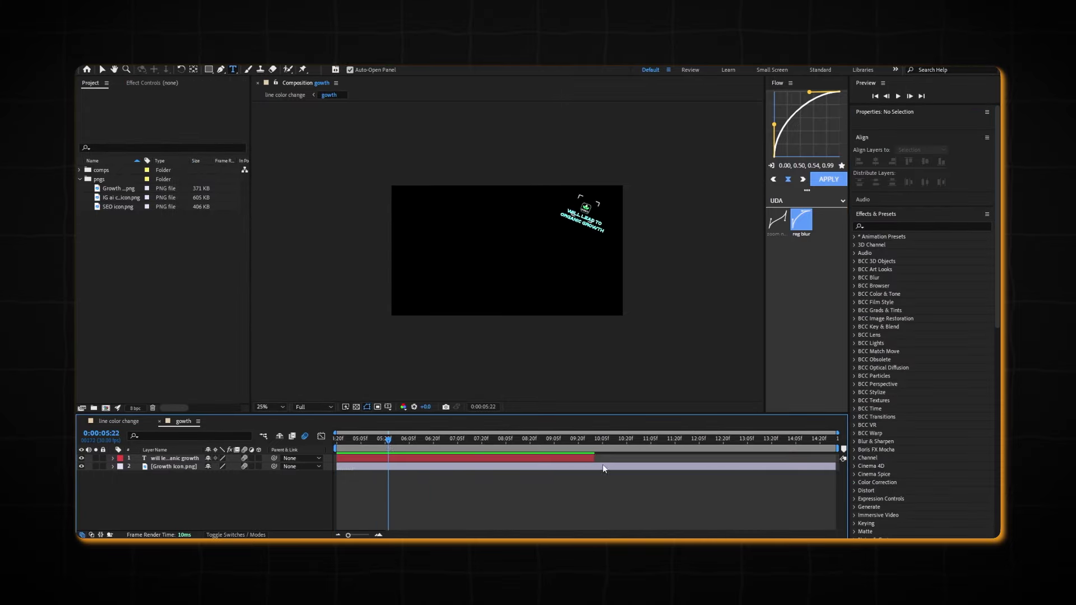
left_click(603, 459)
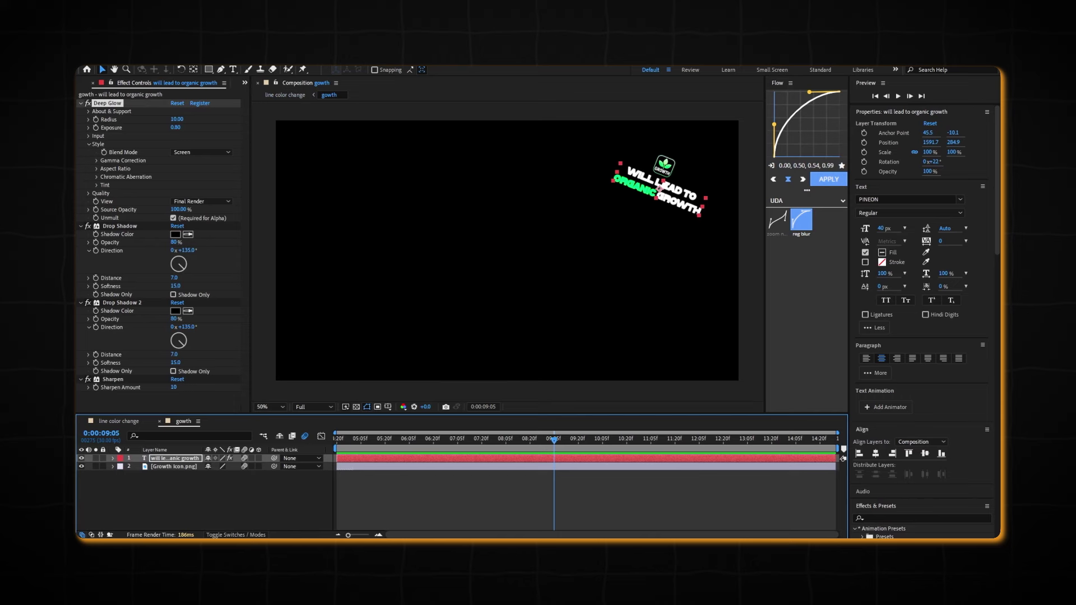
left_click(82, 104)
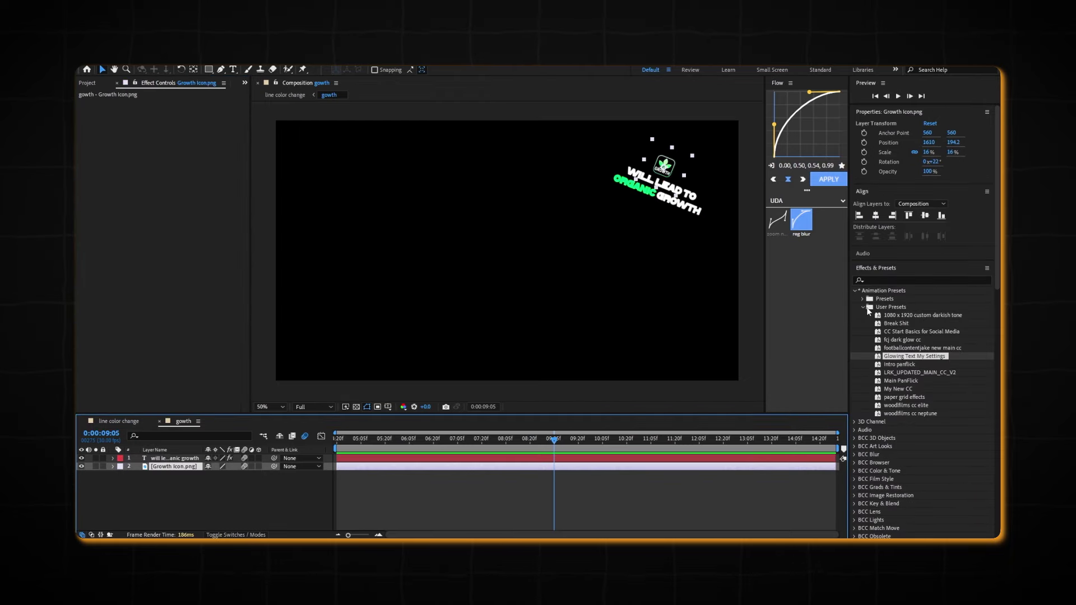
Apply the Lumetri Color effect to the Growth icon, try pasting the text's effects onto it, and undo the paste.
left_click(919, 280)
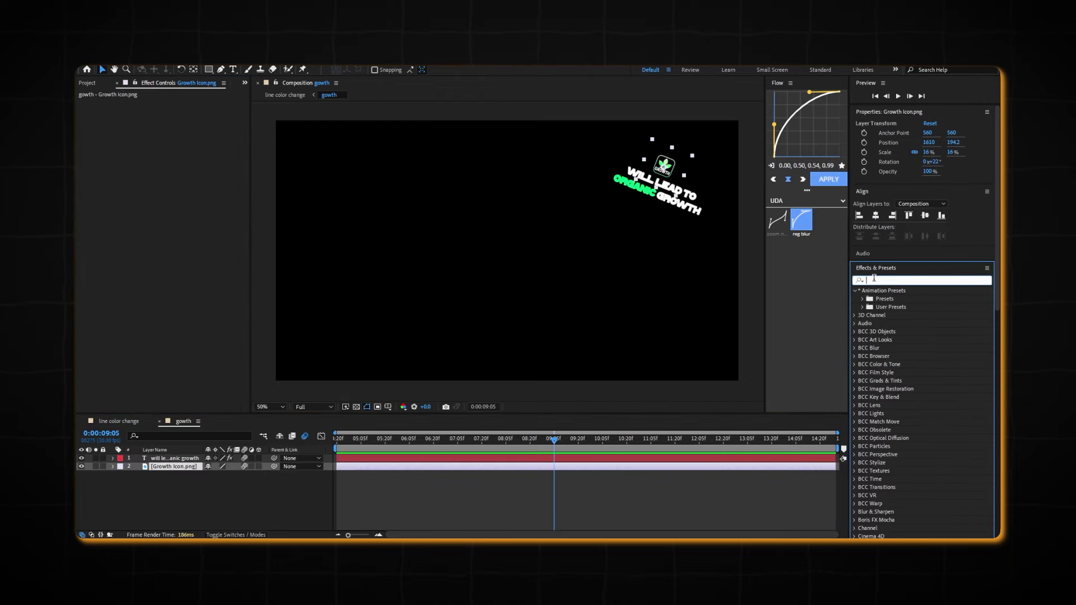
type("lumetri")
left_click_drag(879, 297, 572, 468)
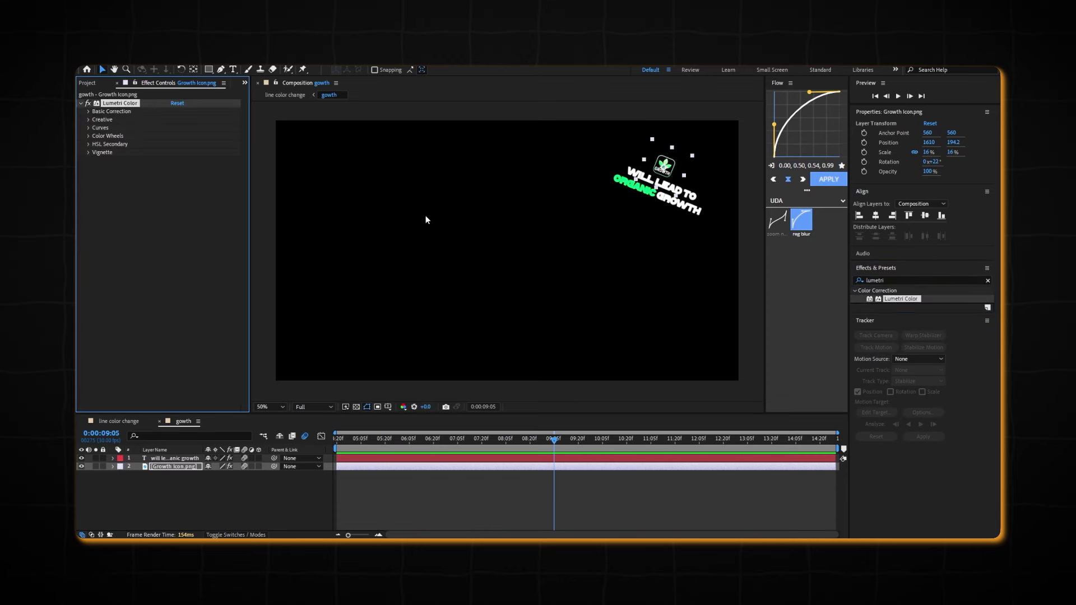
key("ctrl+v")
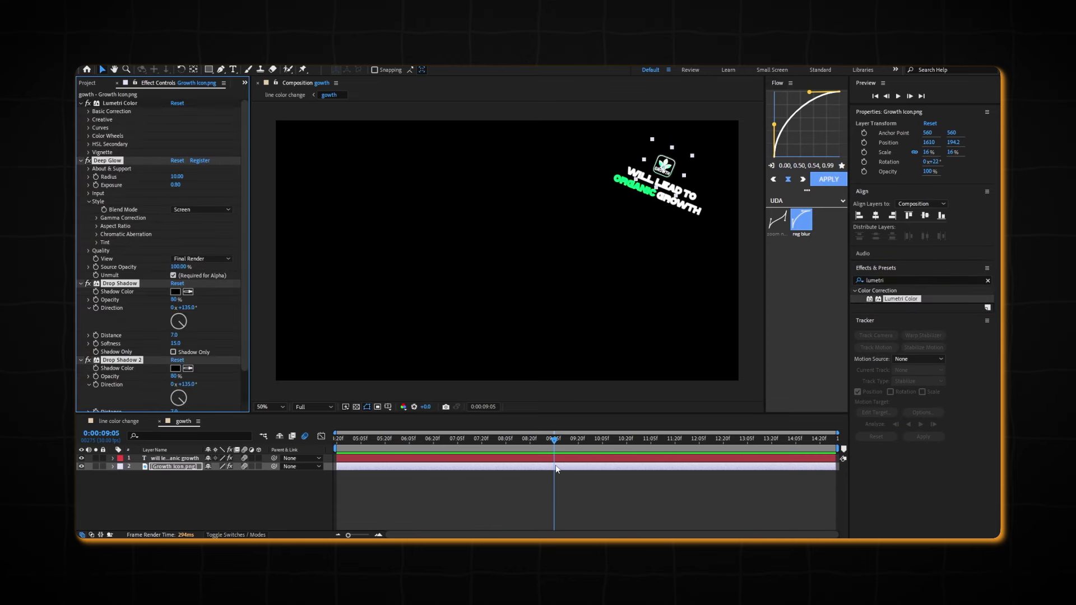
key("ctrl+z")
Raise the Growth icon's Lumetri exposure and set contrast to 80, highlights to -40, and shadows to -25.
left_click(95, 111)
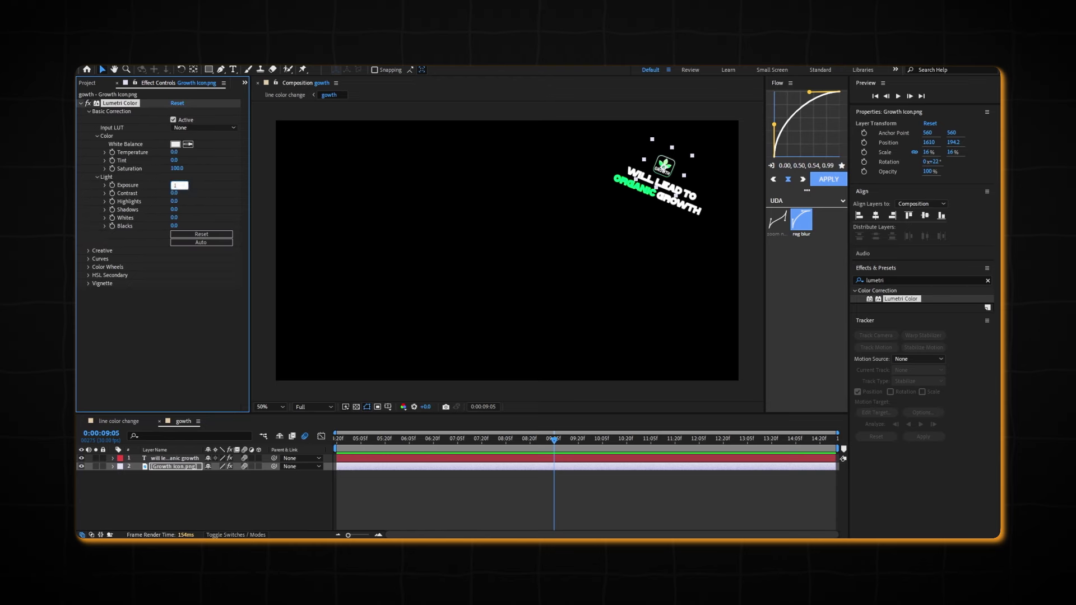
left_click(174, 194)
type("80")
key("Return")
type("-40")
key("Return")
left_click(183, 211)
type("-25")
key("Return")
left_click(81, 103)
left_click(80, 103)
Lift the upper midtones of the Growth icon's Lumetri RGB curve, anchor its shadows, and adjust the green curve.
left_click(88, 259)
scroll(189, 215, "down", 4)
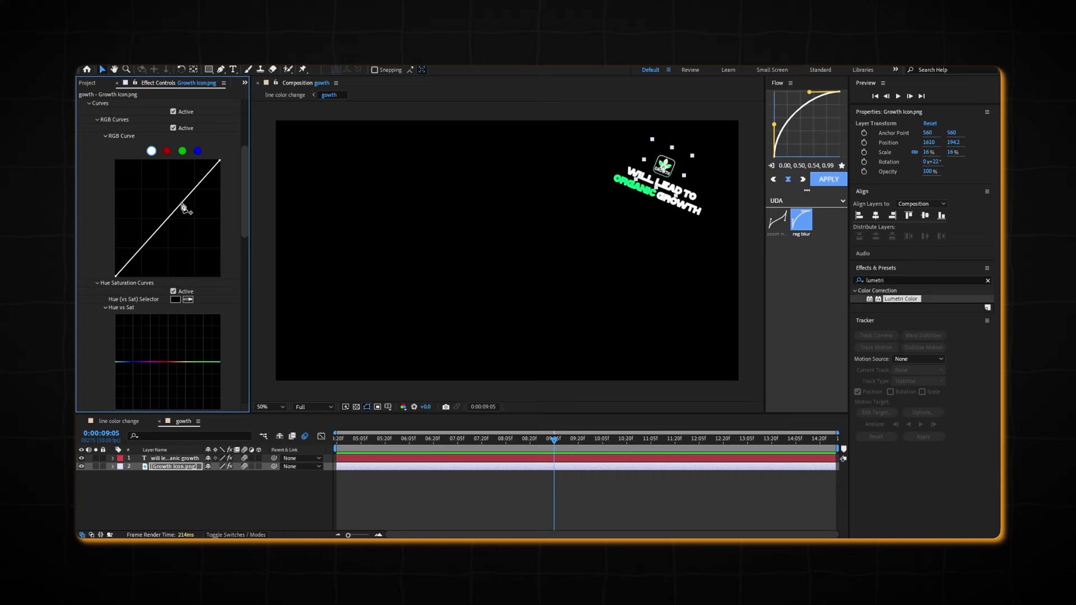
left_click_drag(183, 208, 179, 199)
left_click(139, 247)
left_click(182, 151)
left_click(139, 250)
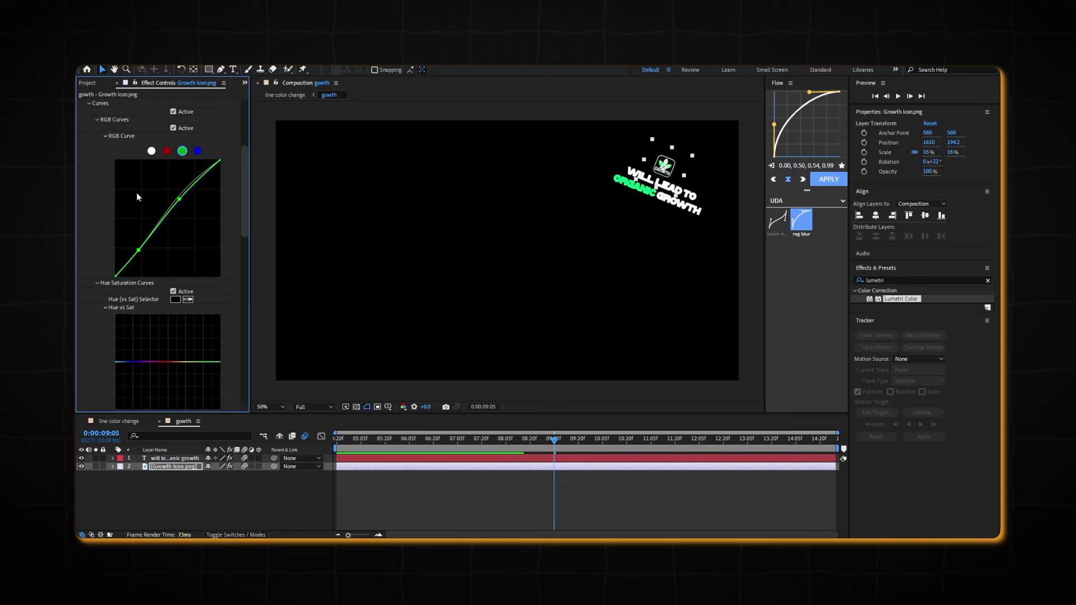
Set the Growth icon's Lumetri vignette amount to -2 and collapse the Lumetri Color effect.
scroll(184, 322, "down", 8)
left_click_drag(246, 273, 254, 394)
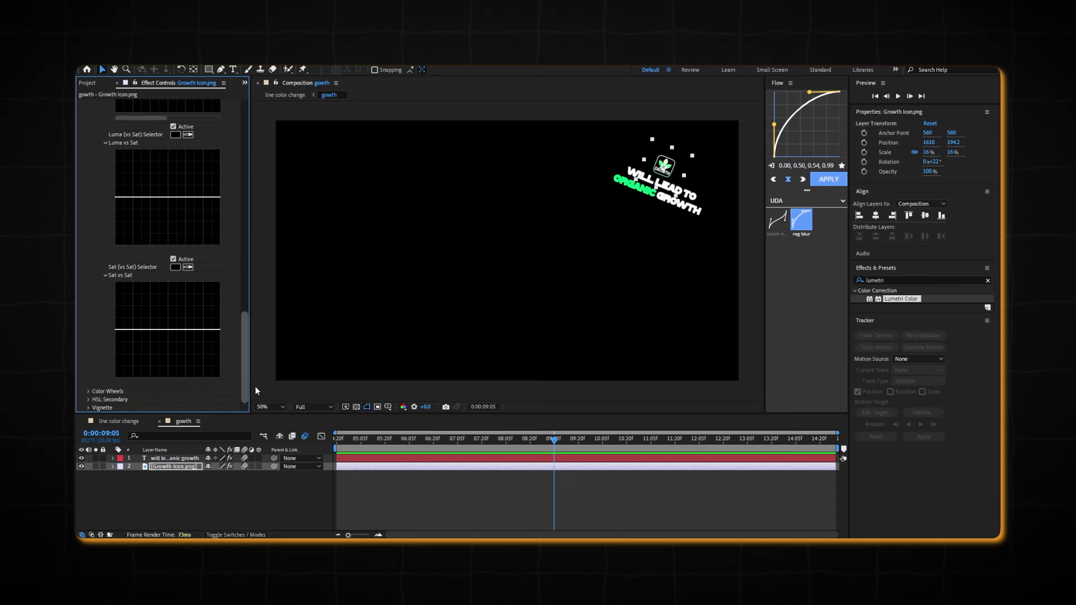
left_click(88, 408)
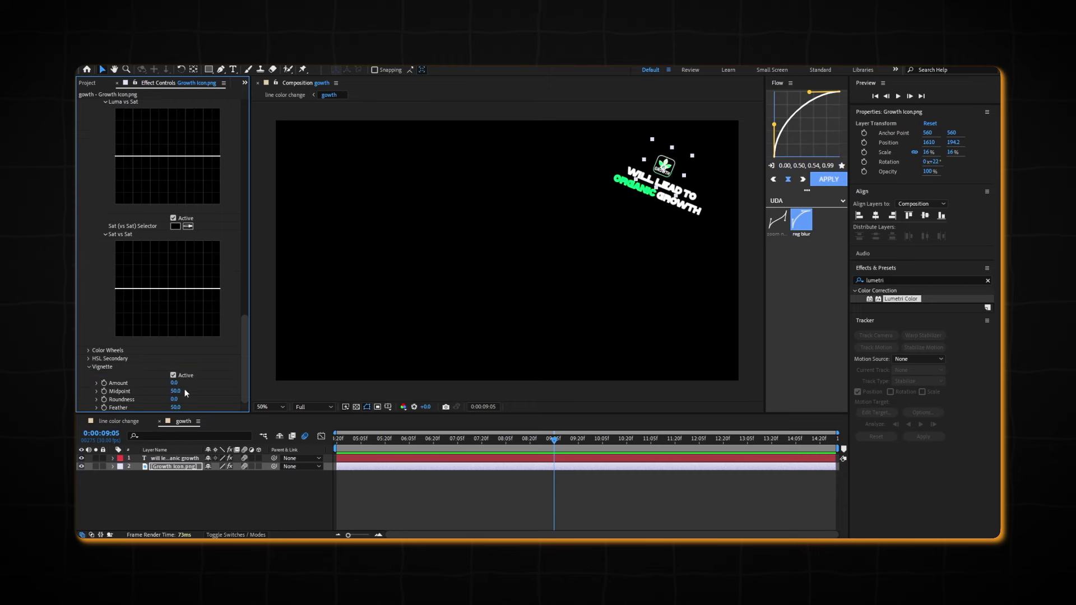
type("-2")
key("Return")
scroll(140, 371, "up", 10)
scroll(86, 235, "up", 8)
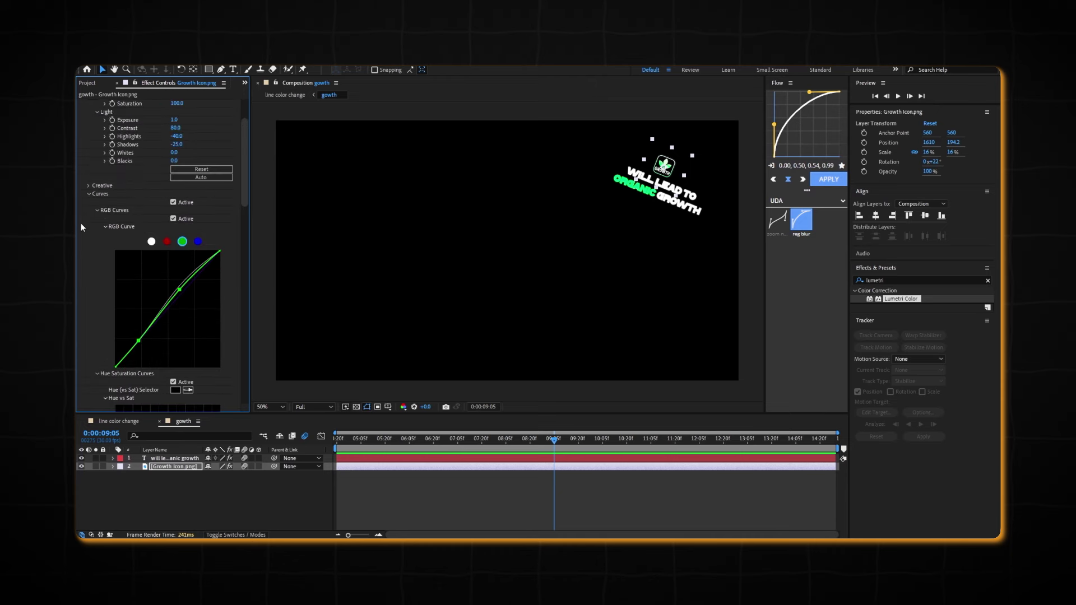
left_click(80, 103)
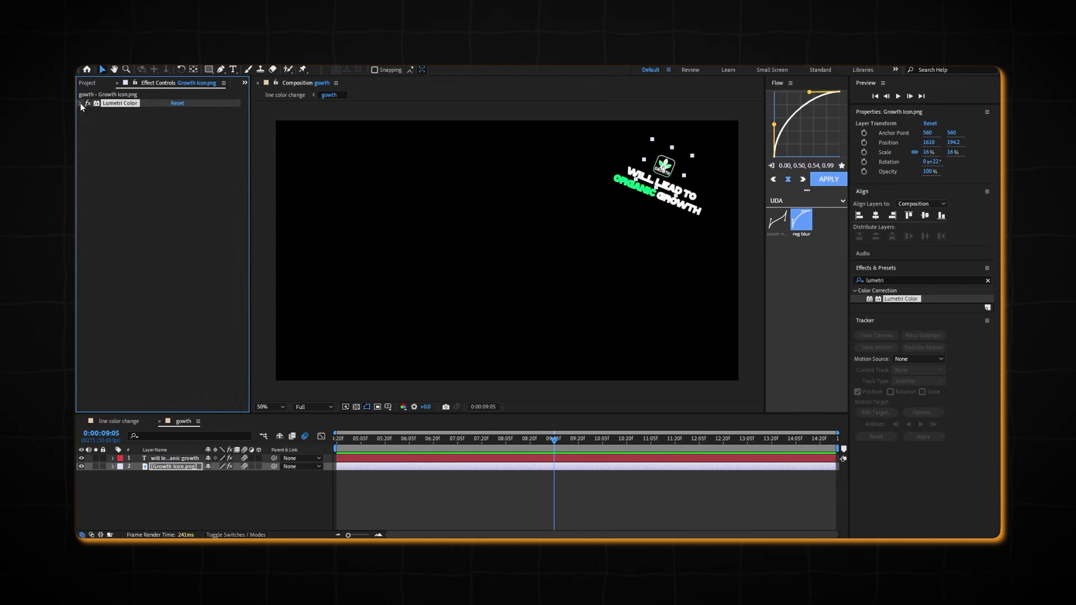
Apply Hue/Saturation to the Growth icon with master saturation 20, and adjust the lower green Lumetri curve point on the Instagram icon.
left_click(936, 280)
type("hue")
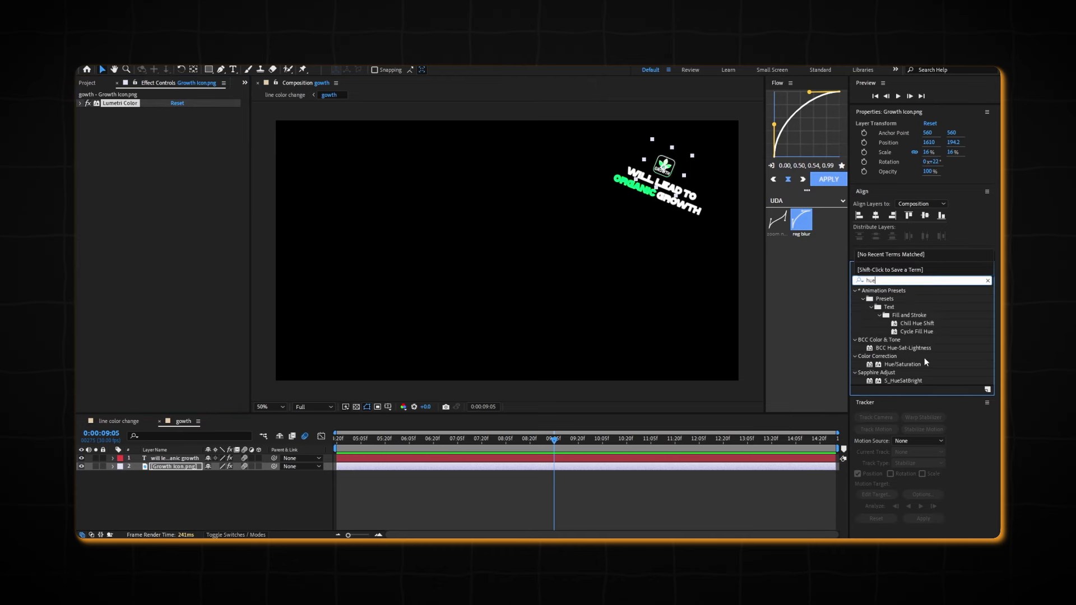
double_click(890, 363)
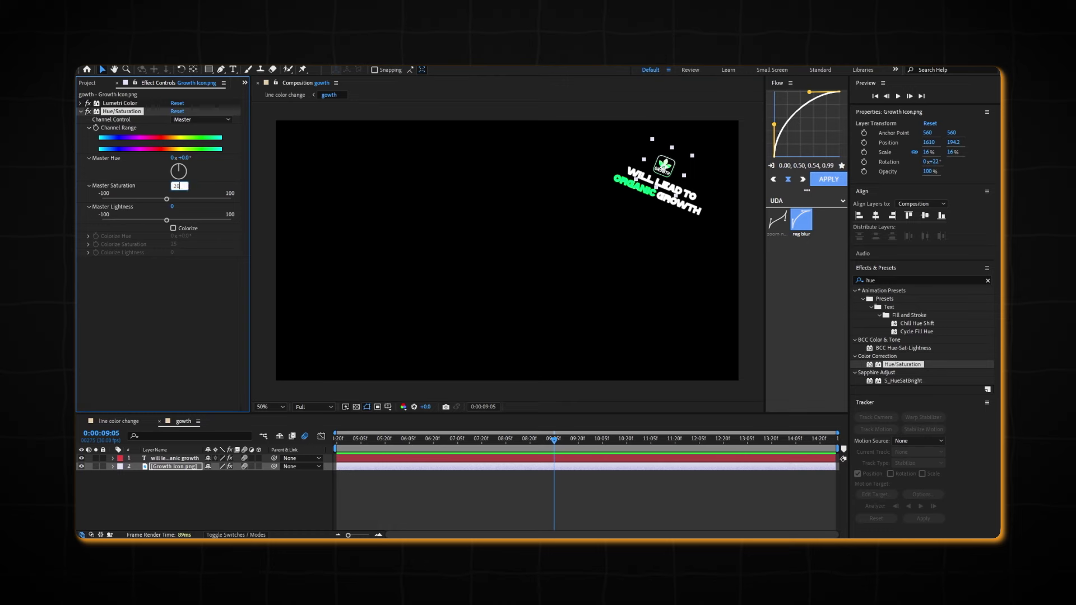
left_click_drag(173, 184, 78, 193)
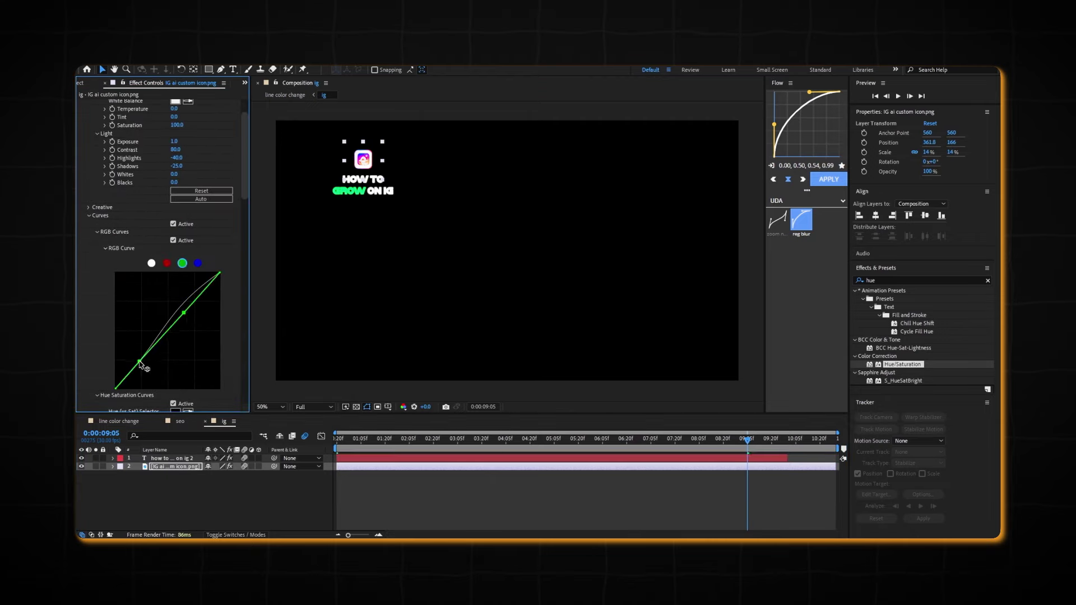
left_click_drag(149, 361, 158, 353)
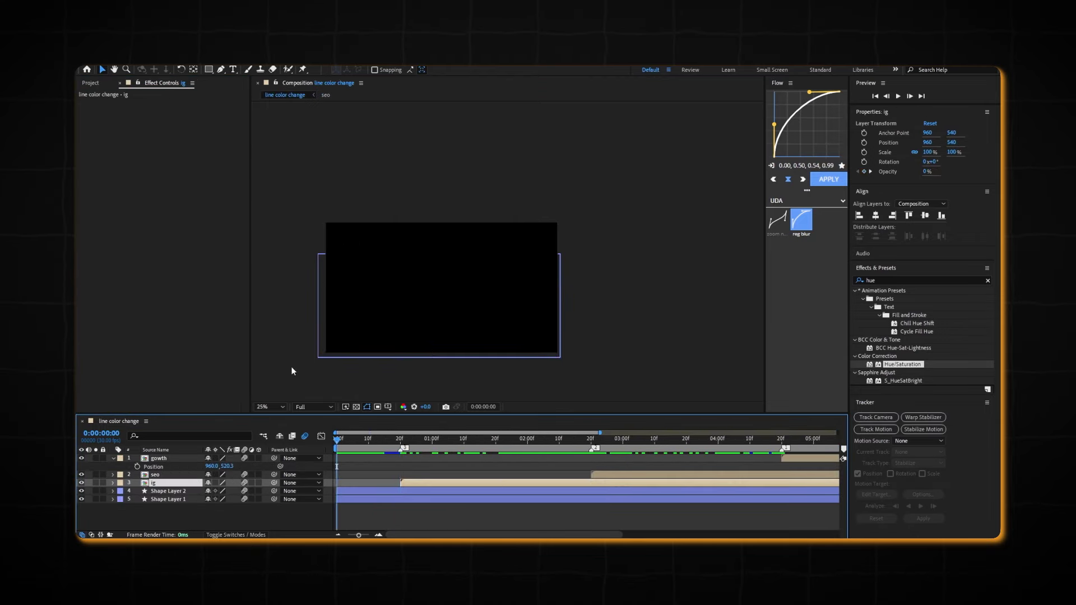
Create an adjustment layer above the ig layer in the line color change composition and trim its start to 0:00:00:20.
left_click(434, 482)
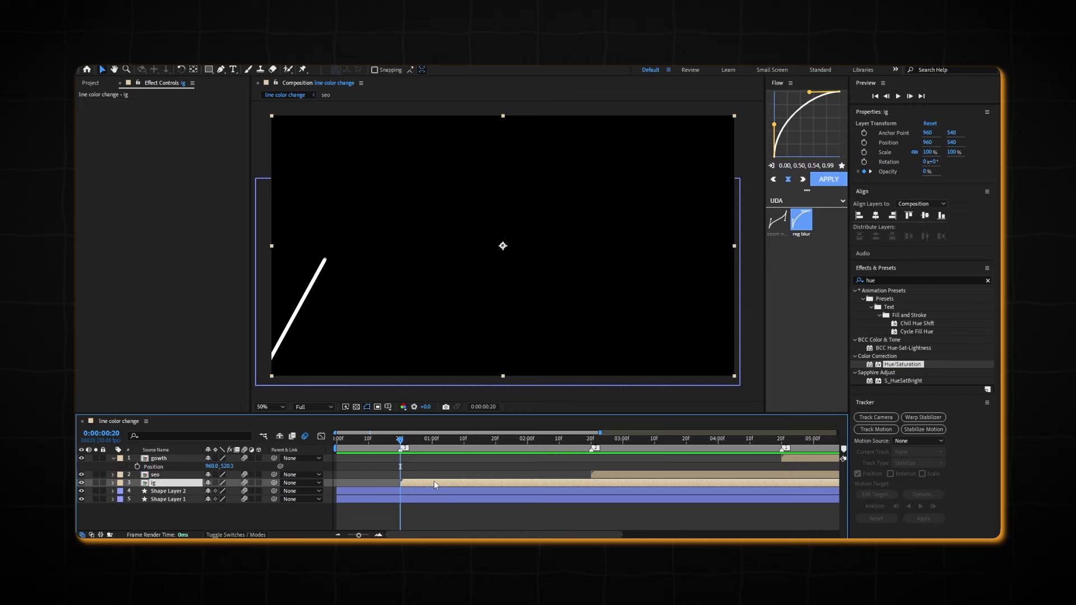
key("ctrl+alt+t")
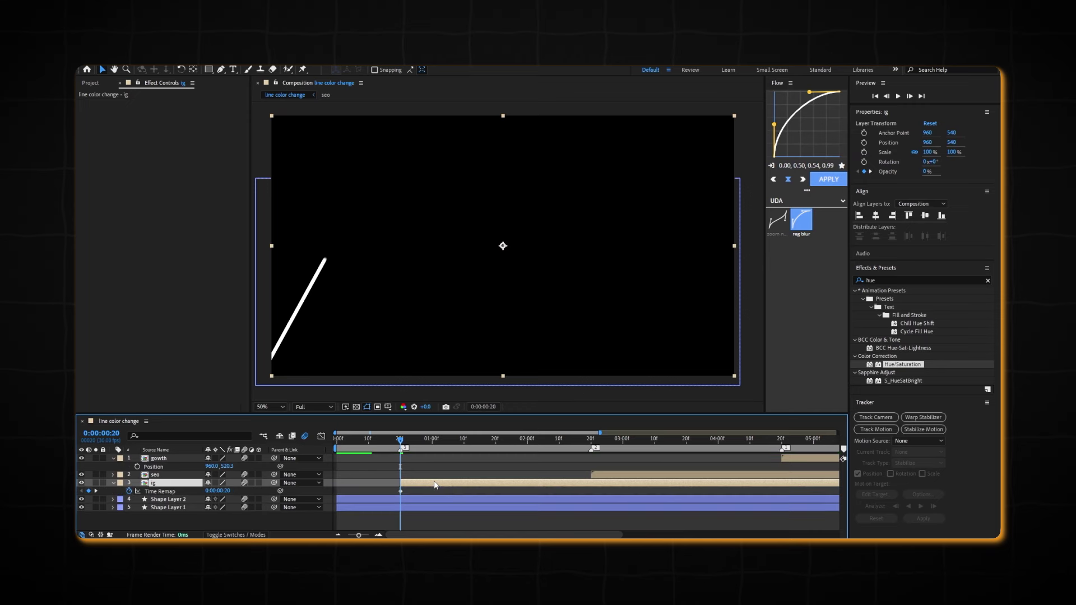
key("t")
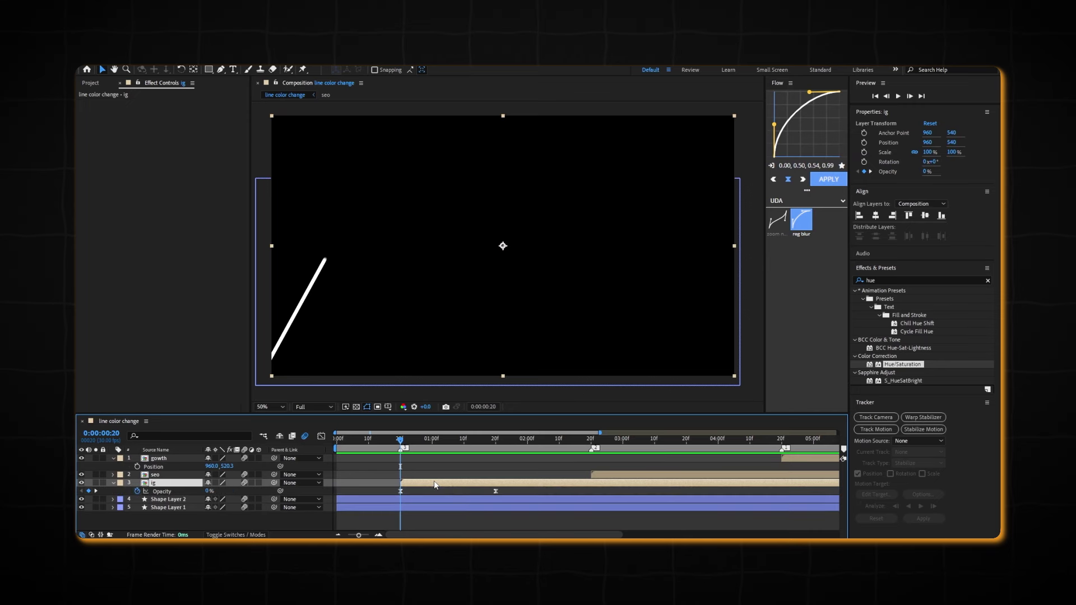
key("ctrl+alt+y")
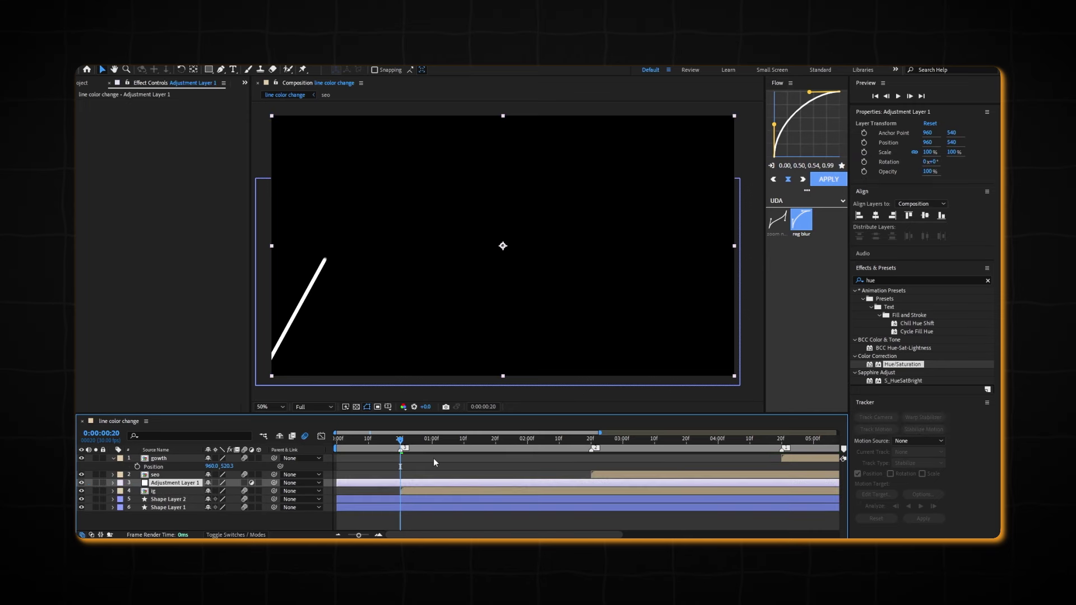
key("semicolon")
key("alt+bracketleft")
Split the adjustment layer at 0:00:01:00, delete the part after it, and return to 0:00:00:20.
left_click(610, 476)
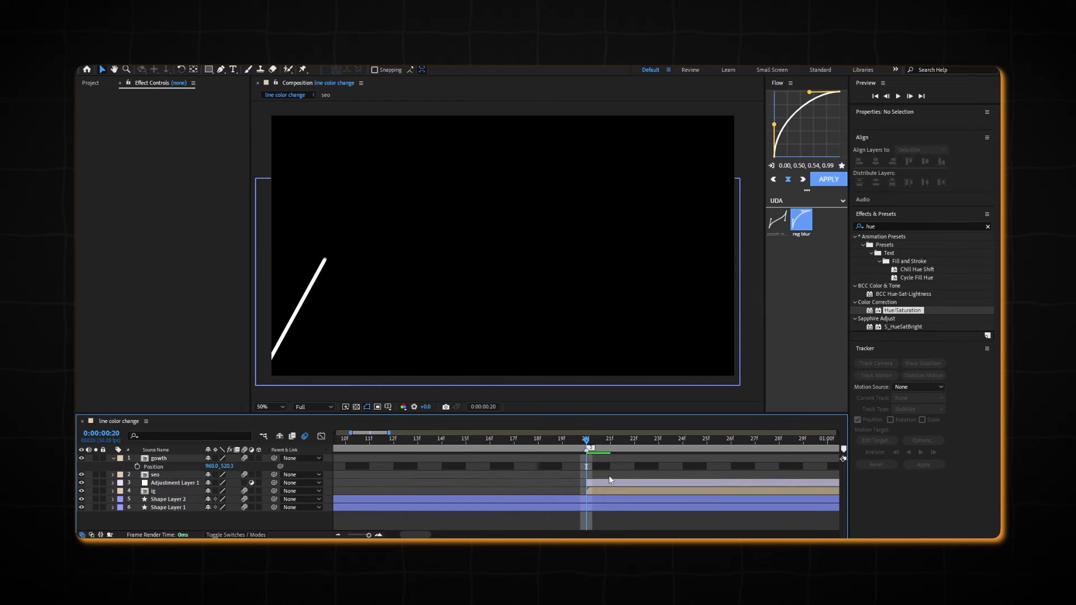
key("space")
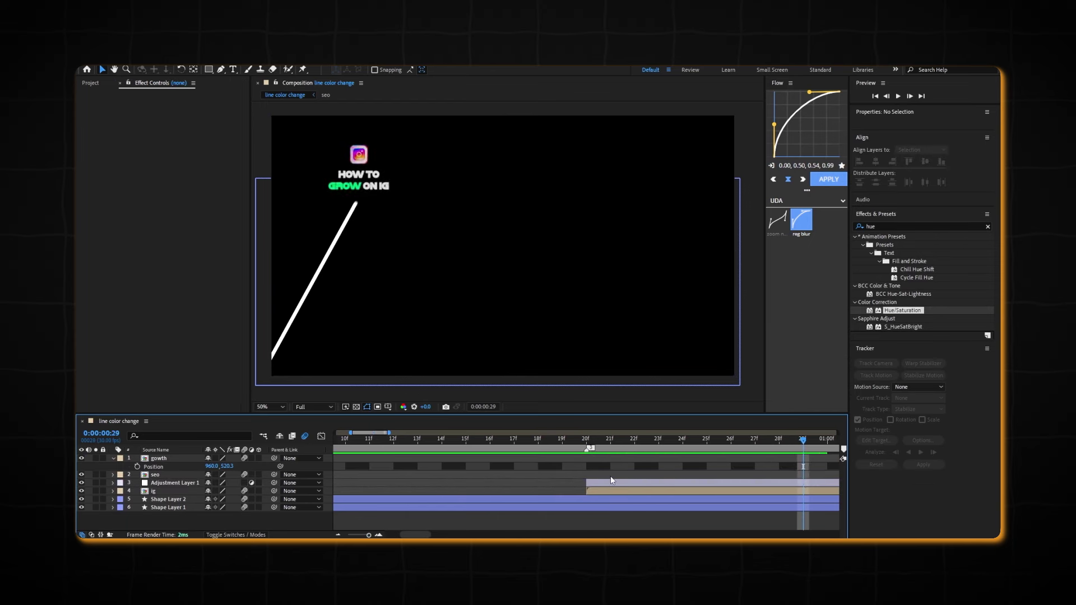
key("ctrl+alt+y")
key("semicolon")
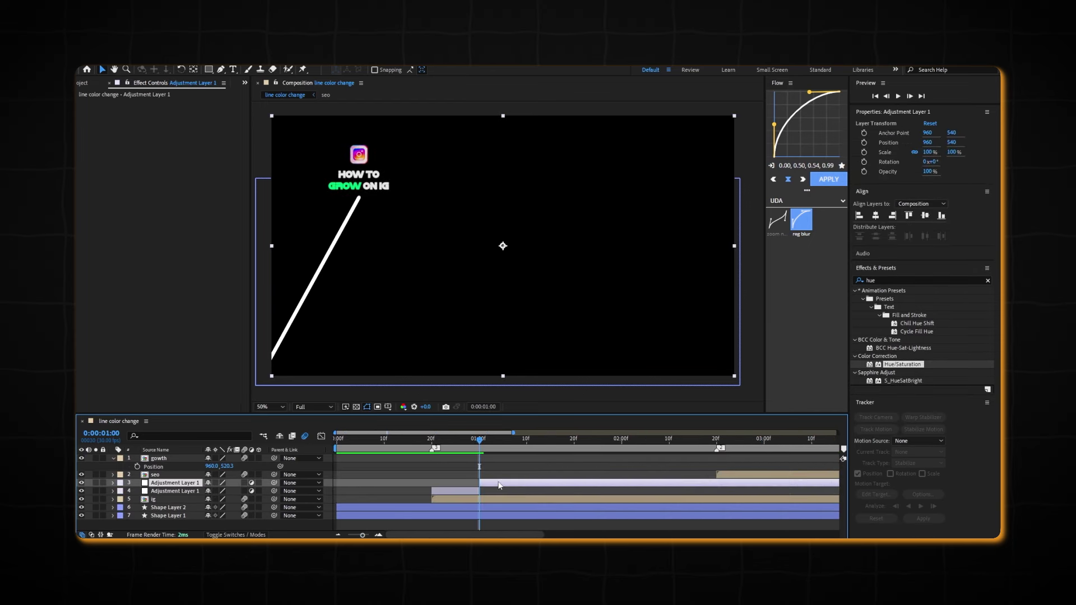
key("Delete")
left_click(433, 439)
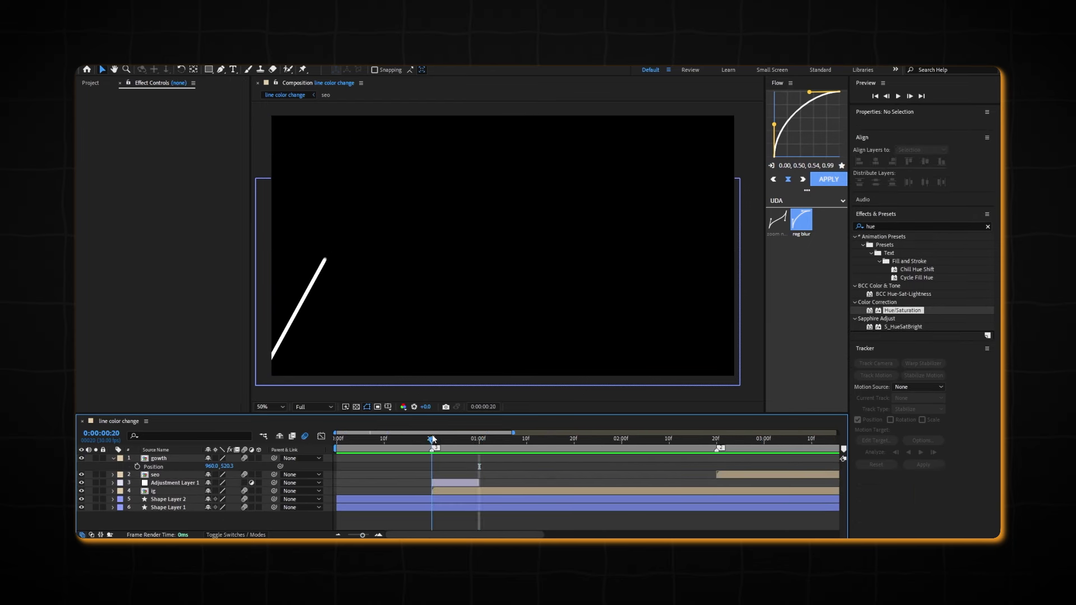
Collapse the growth layer's position property, select the adjustment layer, and search the effects for "glitch".
left_click(193, 458)
key("p")
left_click(451, 476)
key("equal")
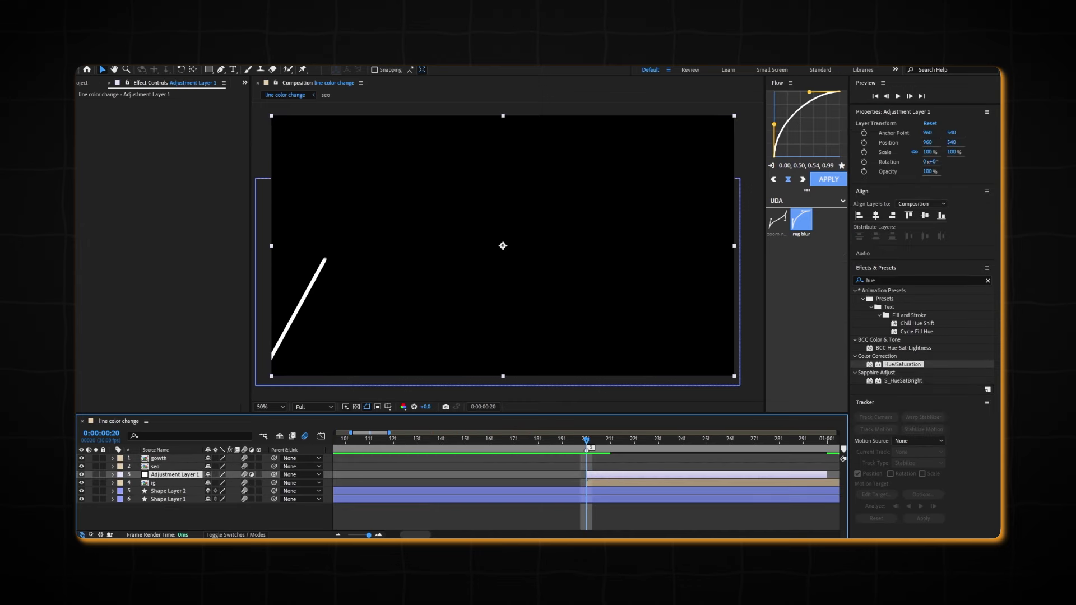
left_click(895, 279)
type("glitch")
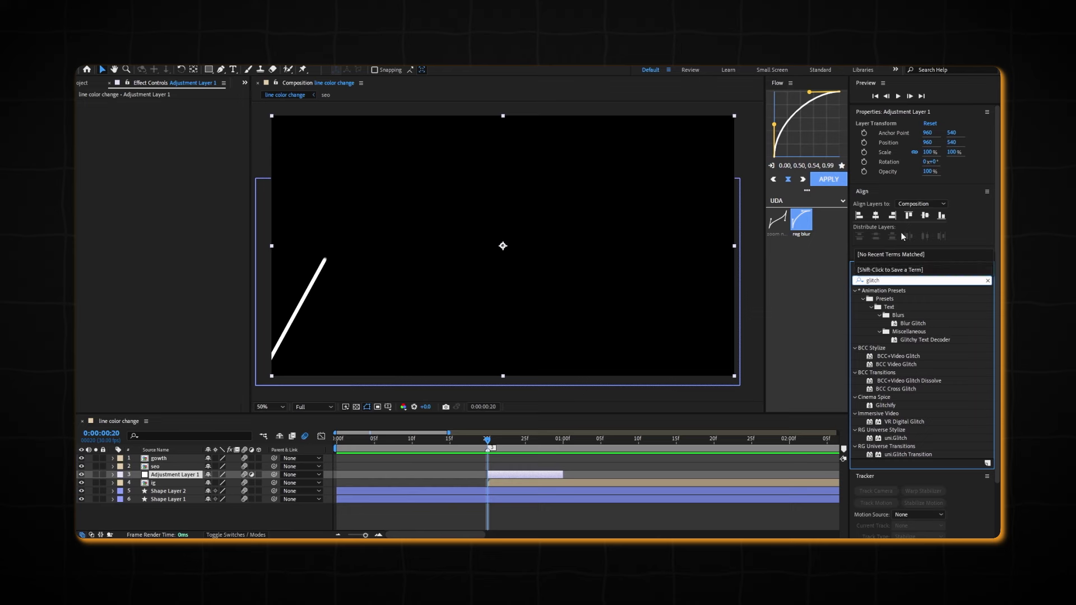
Scale the adjustment layer to about 14.5 by 20.1% and position it around the Instagram icon and text at about 362, 212.
left_click_drag(492, 440, 555, 441)
key("s")
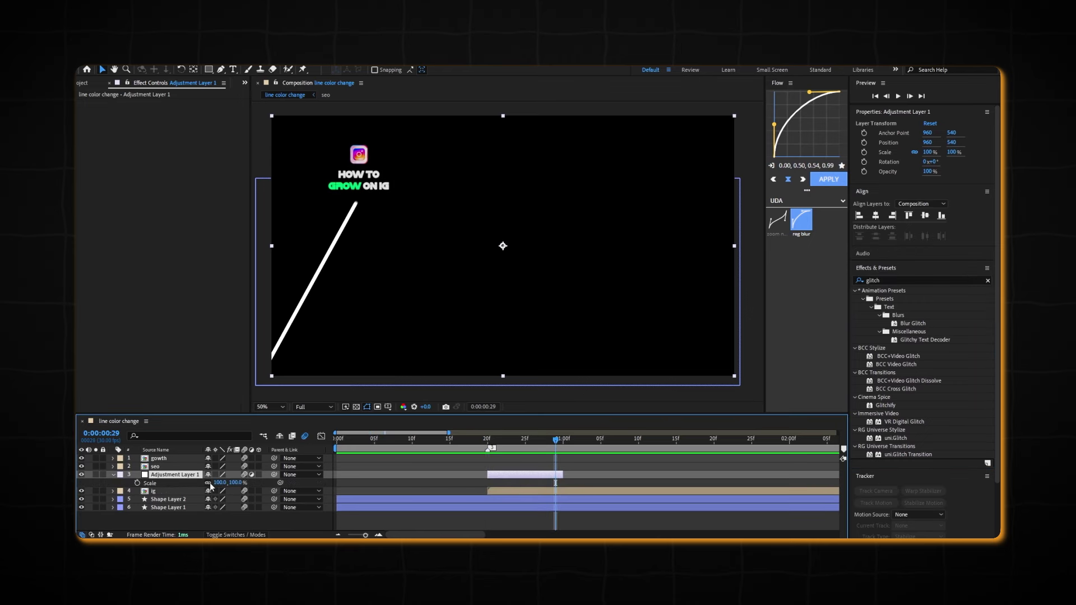
left_click_drag(218, 483, 181, 483)
left_click_drag(524, 258, 403, 173)
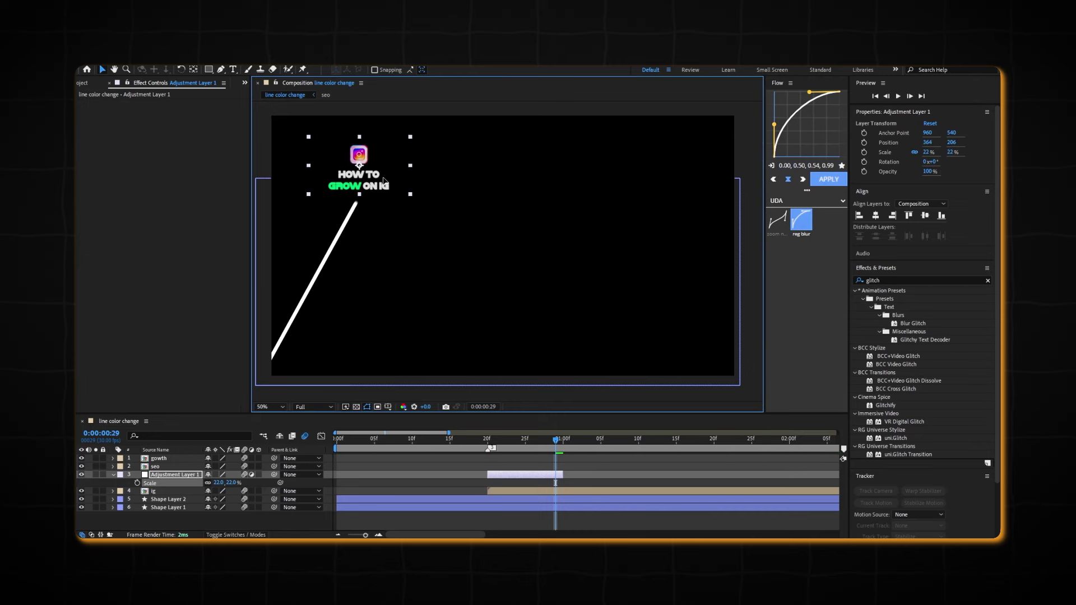
left_click_drag(218, 483, 210, 483)
left_click_drag(359, 145, 325, 167)
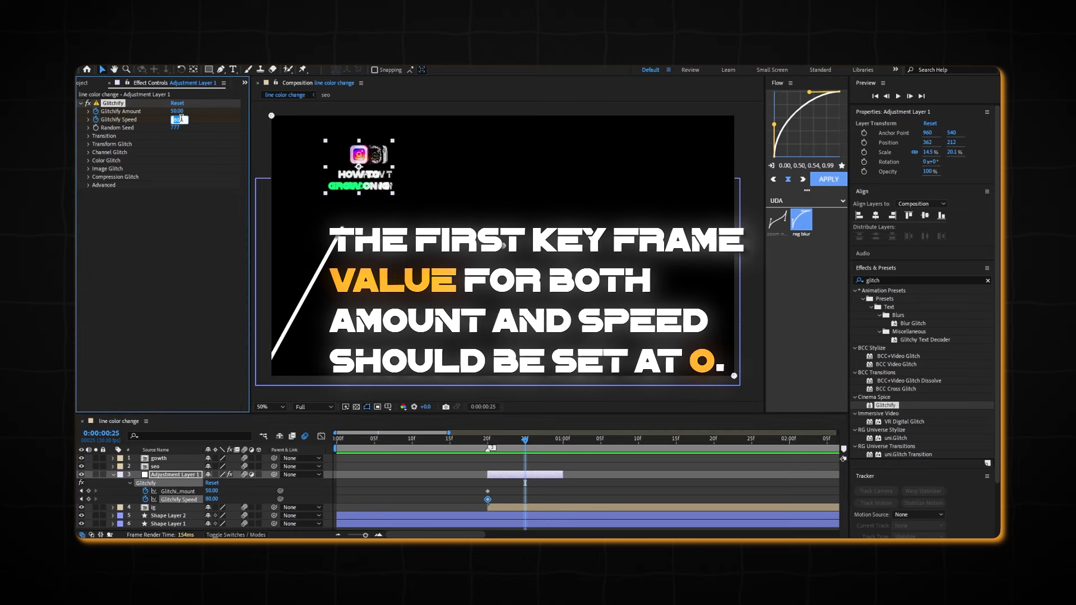
Keyframe Glitchify amount and speed at 10 and 20 on 0:00:00:23, both at 50 on 0:00:00:27, and again at 0:00:01:00.
left_click(502, 441)
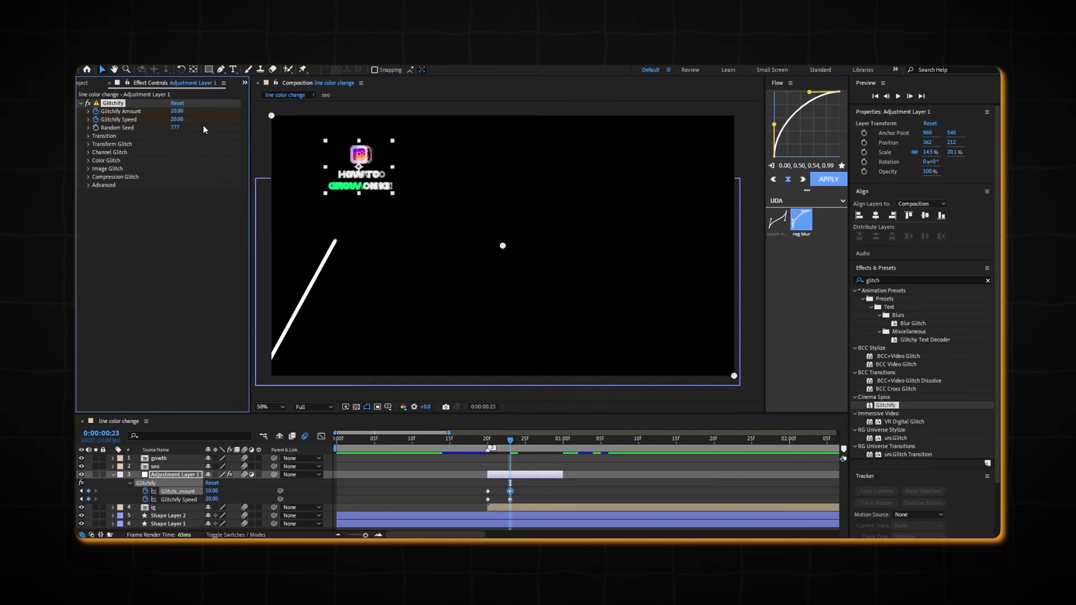
left_click(179, 120)
type("50")
key("Return")
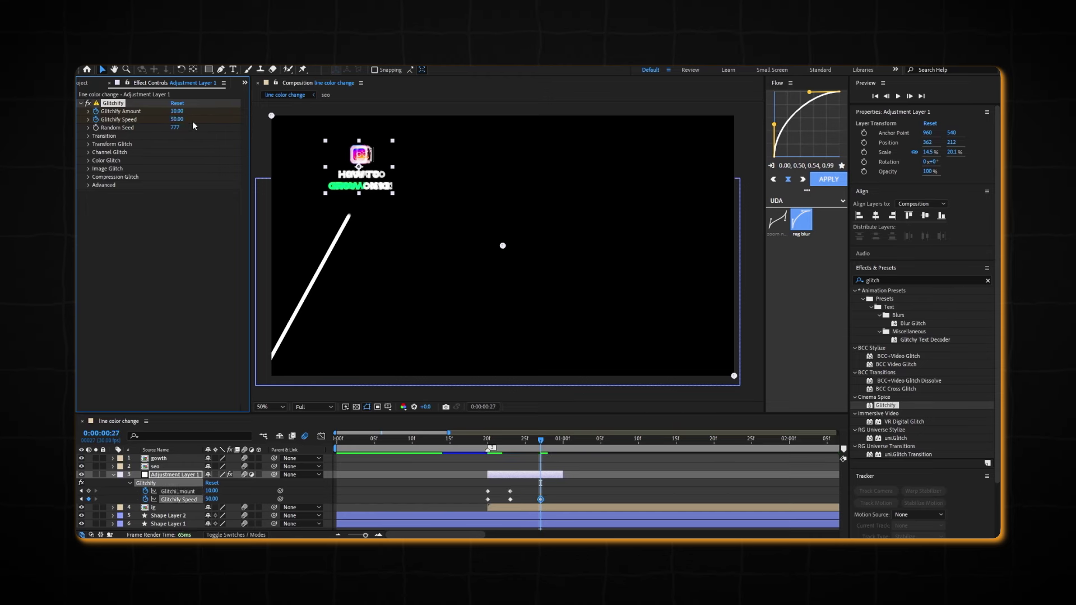
key("Return")
left_click_drag(541, 440, 564, 439)
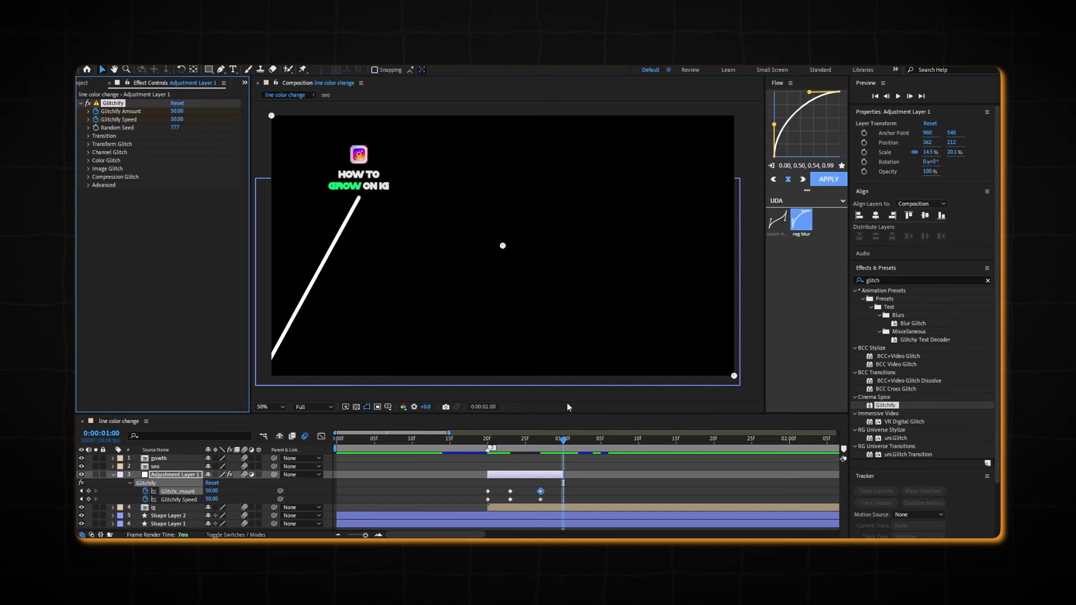
left_click_drag(177, 119, 137, 119)
left_click_drag(175, 111, 134, 112)
Easy-ease the Glitchify amount and speed keyframes and apply the 0.00, 0.50, 0.54, 0.99 Flow curve between successive keyframes.
left_click_drag(580, 486, 457, 503)
key("F9")
left_click_drag(522, 486, 482, 495)
left_click(821, 180)
left_click_drag(551, 483, 481, 503)
left_click(819, 182)
left_click(824, 181)
left_click(832, 185)
left_click_drag(549, 495, 503, 507)
left_click(829, 182)
left_click_drag(575, 498, 533, 504)
Collapse the Glitchify keyframes, create a second adjustment layer, and split it at 0:00:00:25.
left_click(473, 437)
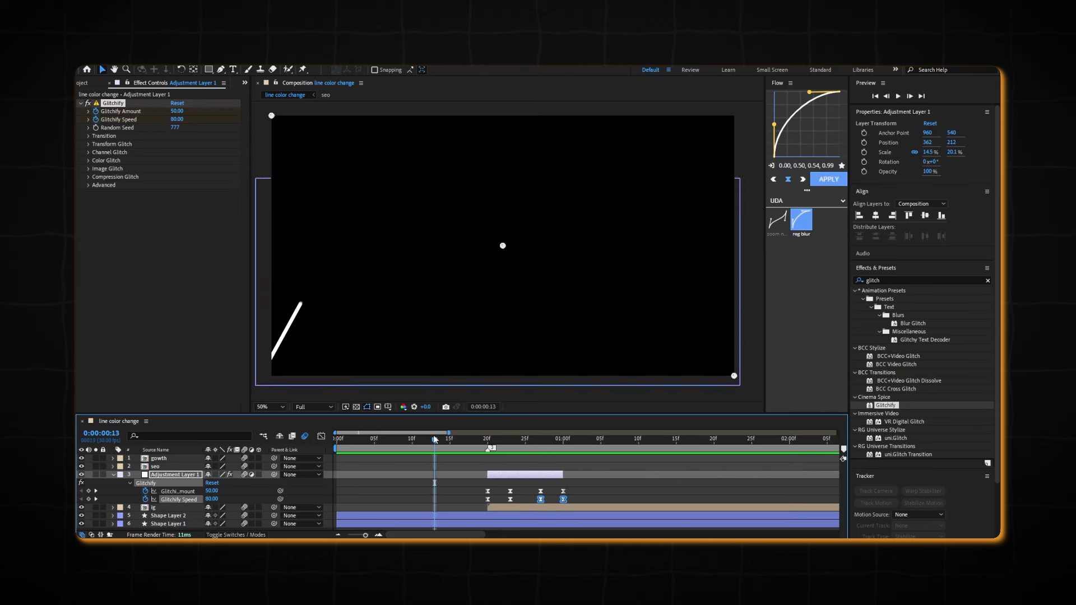
left_click(488, 439)
key("u")
key("Page_Down")
key("Page_Down")
key("Page_Down")
key("Page_Down")
key("Page_Down")
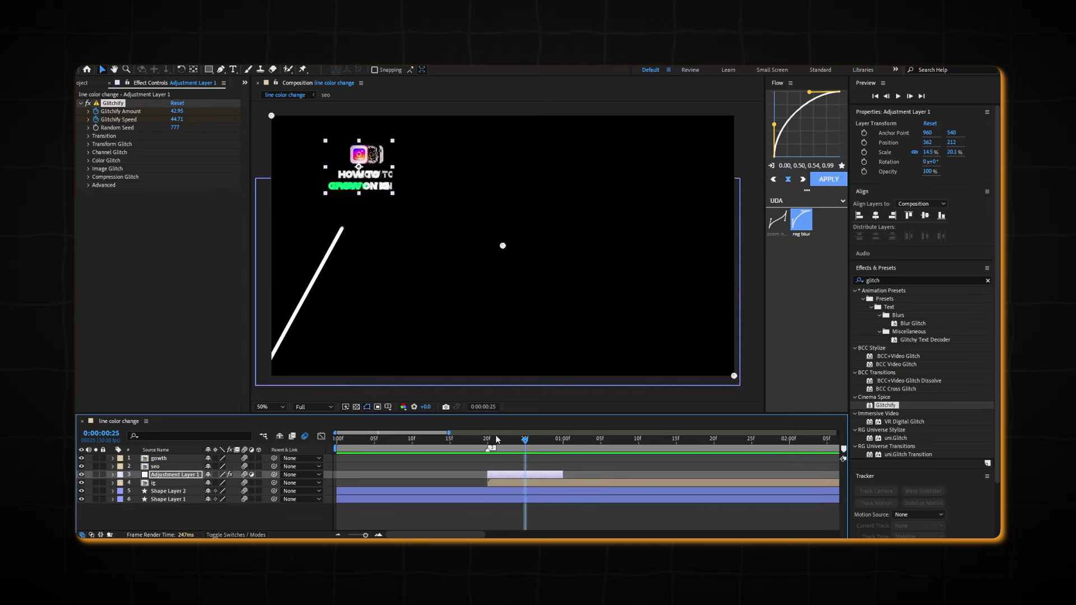
key("ctrl+alt+y")
key("ctrl+shift+d")
Split the second adjustment layer at 0:00:00:20 and delete the pieces outside the 0:00:00:20 to 0:00:00:25 range.
key("Page_Up")
key("Page_Up")
key("Page_Up")
key("Page_Up")
key("Page_Up")
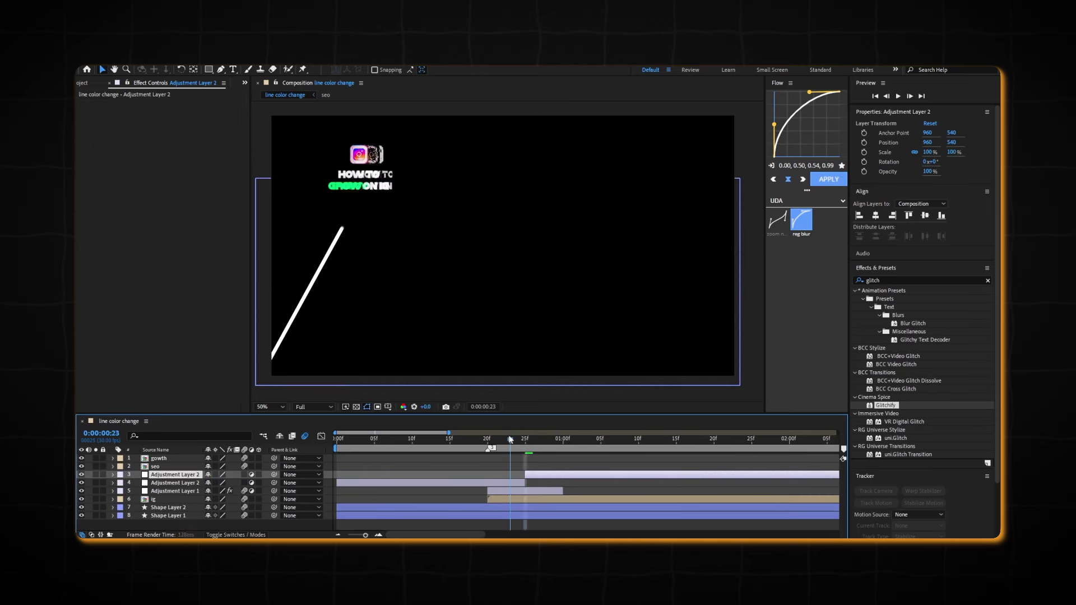
left_click(508, 482)
key("ctrl+shift+d")
left_click(483, 490)
key("Delete")
left_click(538, 477)
key("Delete")
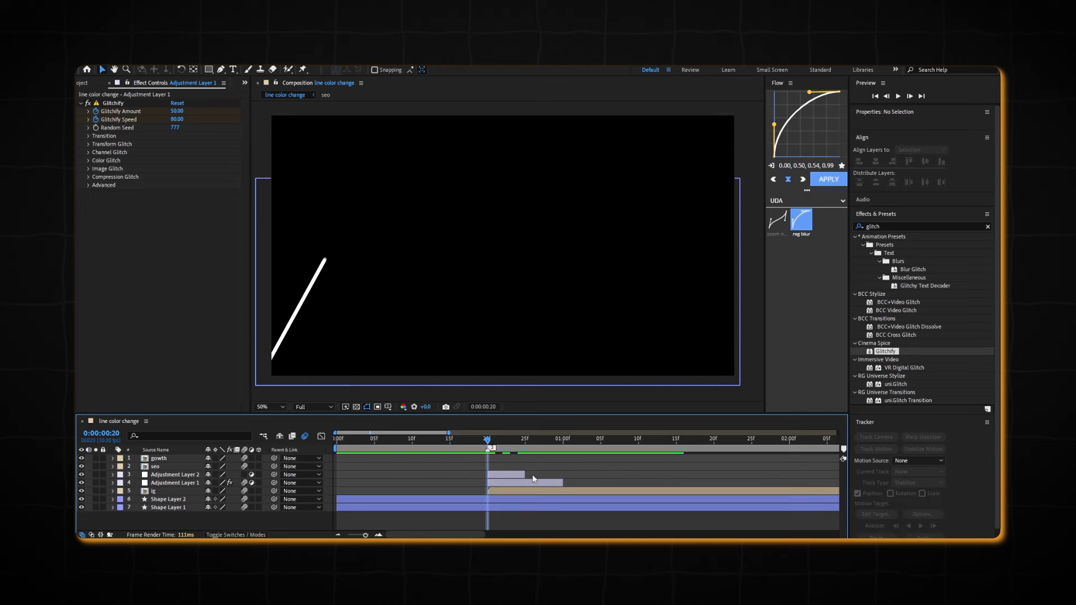
Move the Glitchify adjustment layer above the second adjustment layer and shift the second one to start at 0:00:00:23.
left_click(520, 482)
key("ctrl+bracketright")
key("Page_Down")
key("Page_Down")
key("Page_Down")
key("Page_Down")
key("Page_Down")
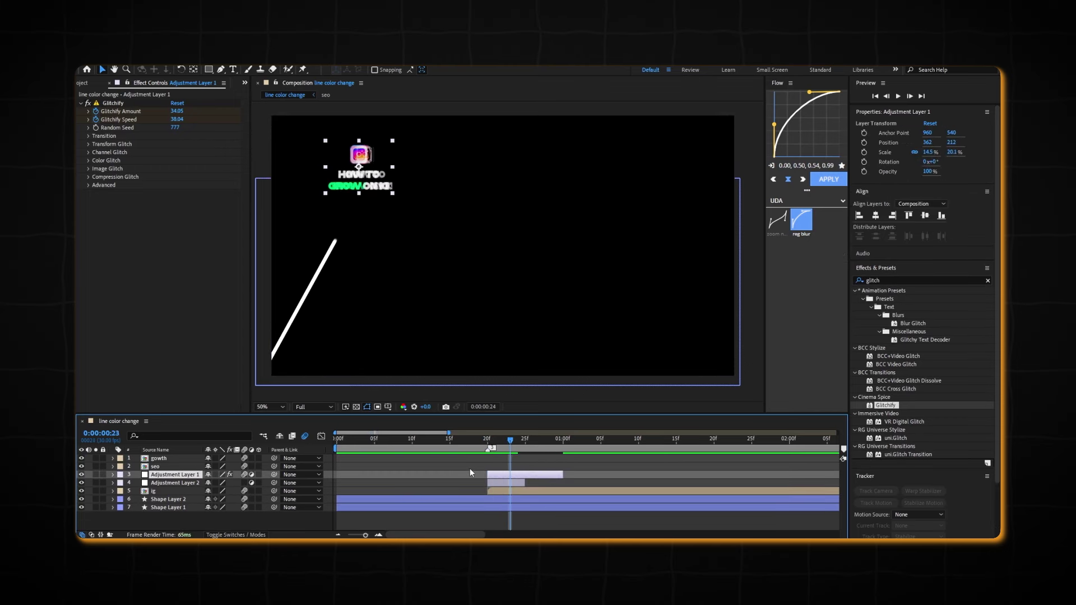
left_click_drag(506, 484, 526, 484)
Set the second adjustment layer's end to 0:00:00:28 and return to its first frame.
key("Page_Down")
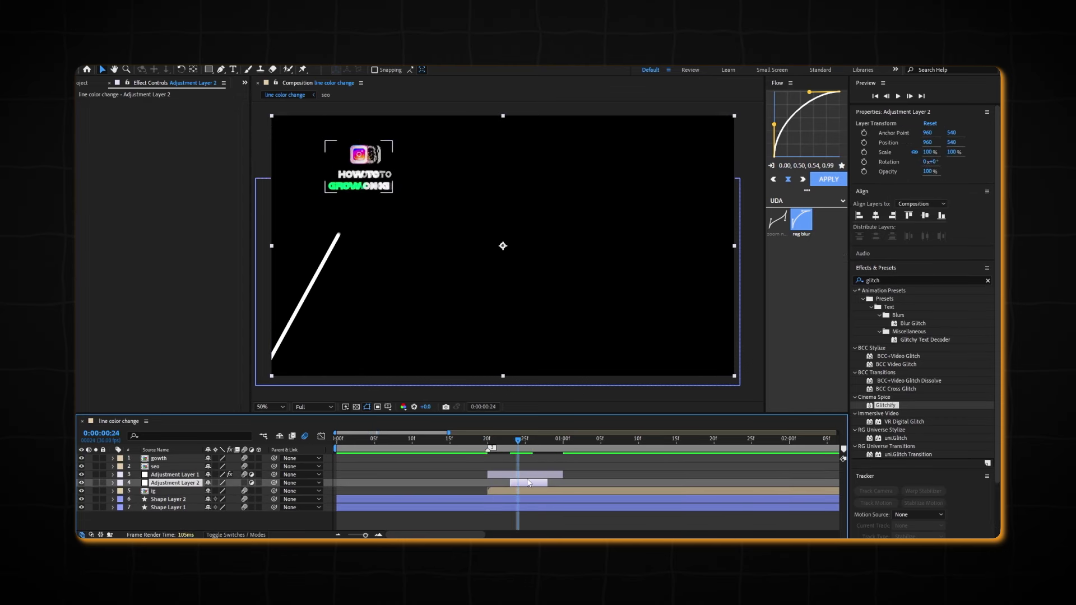
key("Page_Down")
key("Page_Down")
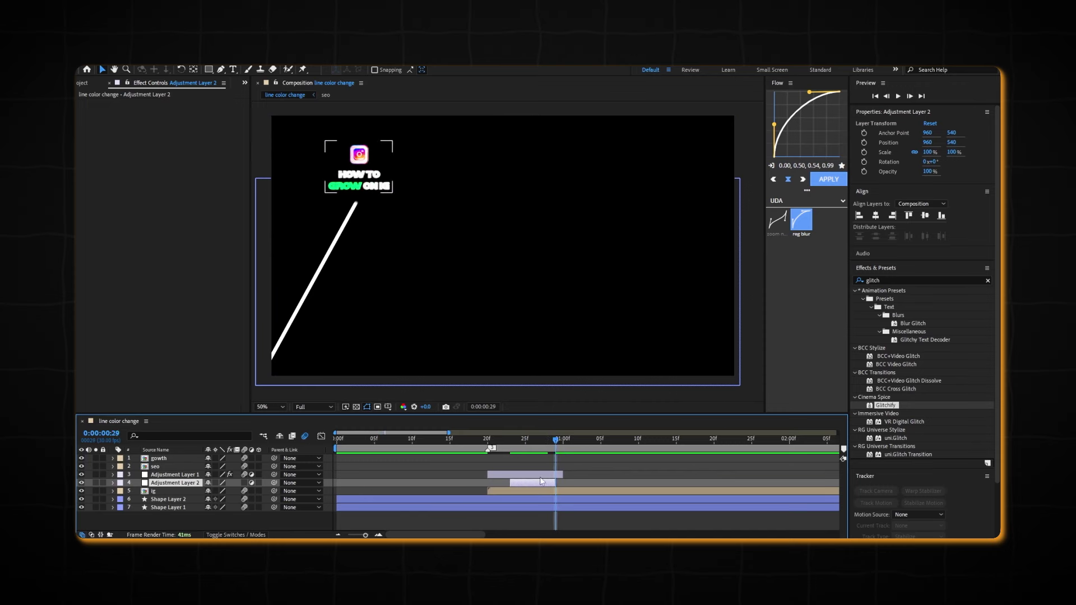
key("Page_Up")
left_click_drag(545, 442, 537, 483)
key("i")
Apply Channel Combiner to the second adjustment layer, converting from Lightness to Lightness only with Invert off.
left_click(987, 280)
type("channel")
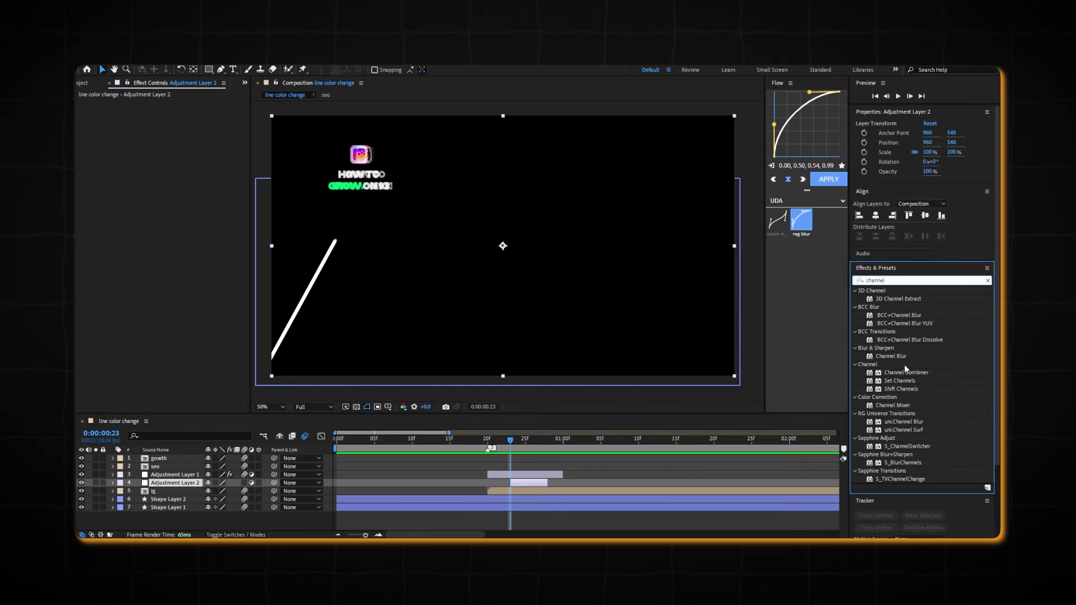
left_click_drag(906, 372, 159, 134)
left_click(204, 136)
left_click(153, 139)
left_click(174, 120)
left_click(173, 152)
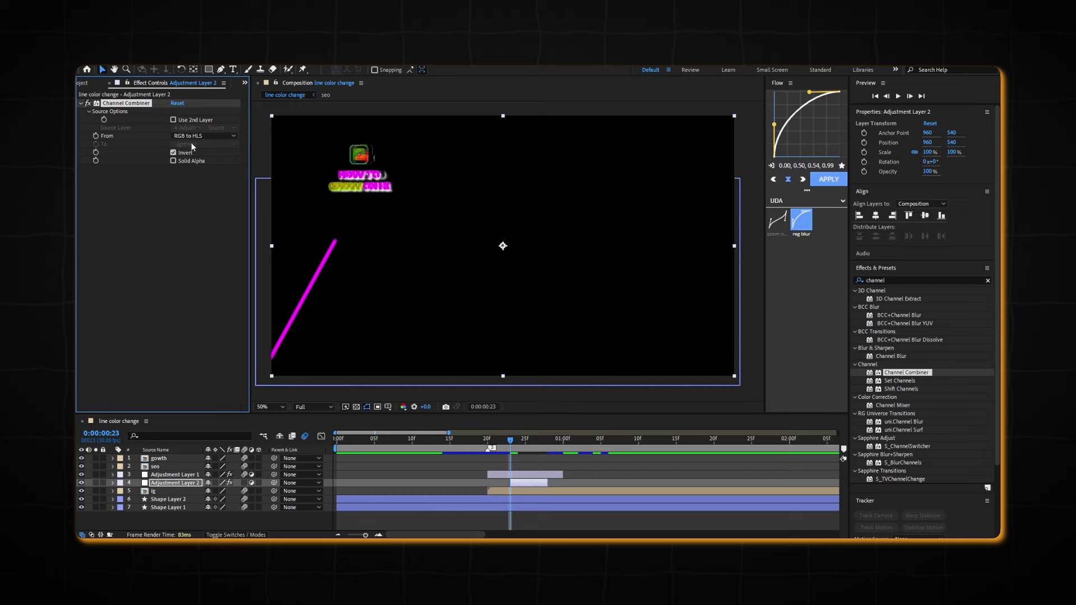
left_click(193, 136)
left_click(203, 297)
left_click(173, 152)
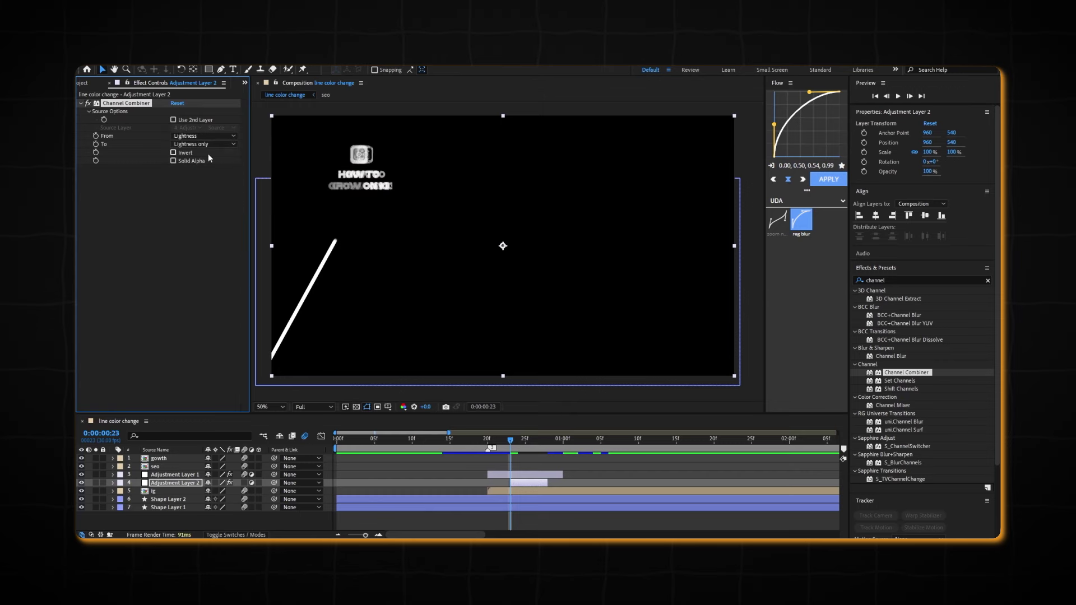
Keyframe Channel Combiner's Invert option on the second adjustment layer and play back the Instagram icon's glitch.
left_click(173, 153)
key("Page_Down")
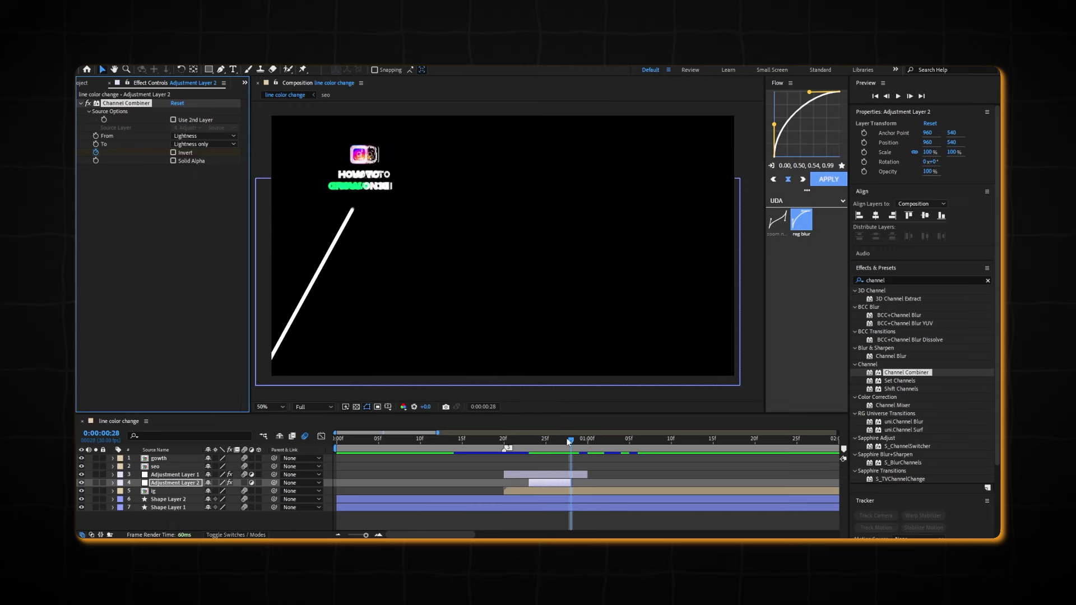
key("u")
left_click(487, 439)
key("space")
left_click(503, 437)
key("space")
key("space")
Duplicate both adjustment layers and place the copies above the seo layer, starting at 0:00:02:20.
left_click(549, 483)
key("u")
left_click_drag(496, 440, 504, 439)
key("minus")
key("minus")
left_click(428, 476, "shift")
key("ctrl+d")
key("ctrl+bracketright")
left_click_drag(423, 469, 642, 441)
left_click(81, 103)
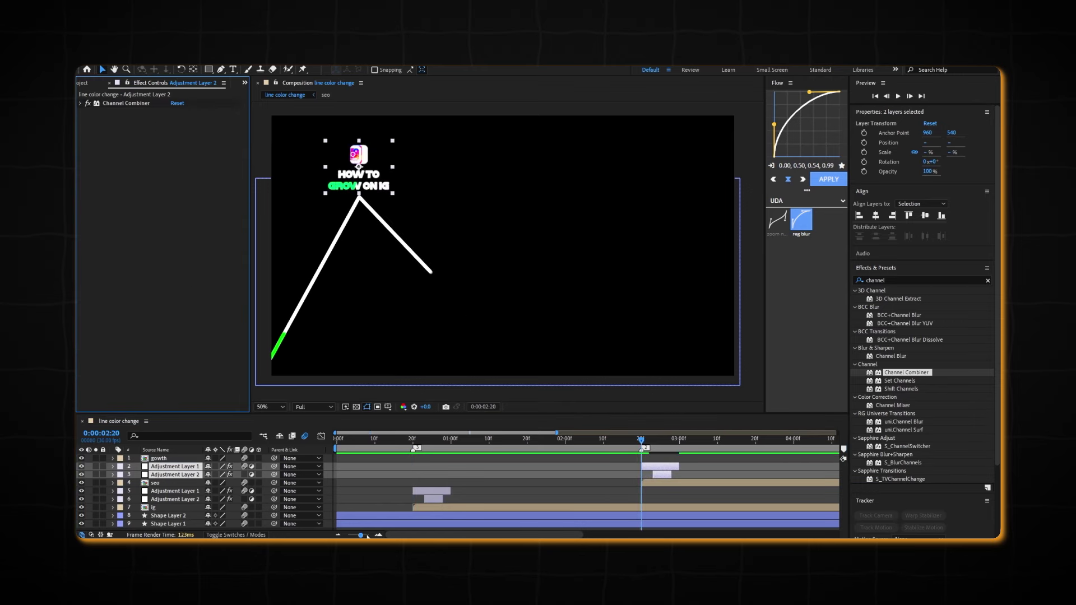
Duplicate the two adjustment layers again, bring the copies above the growth layer and align them with its start.
left_click_drag(365, 535, 359, 535)
key("ctrl+d")
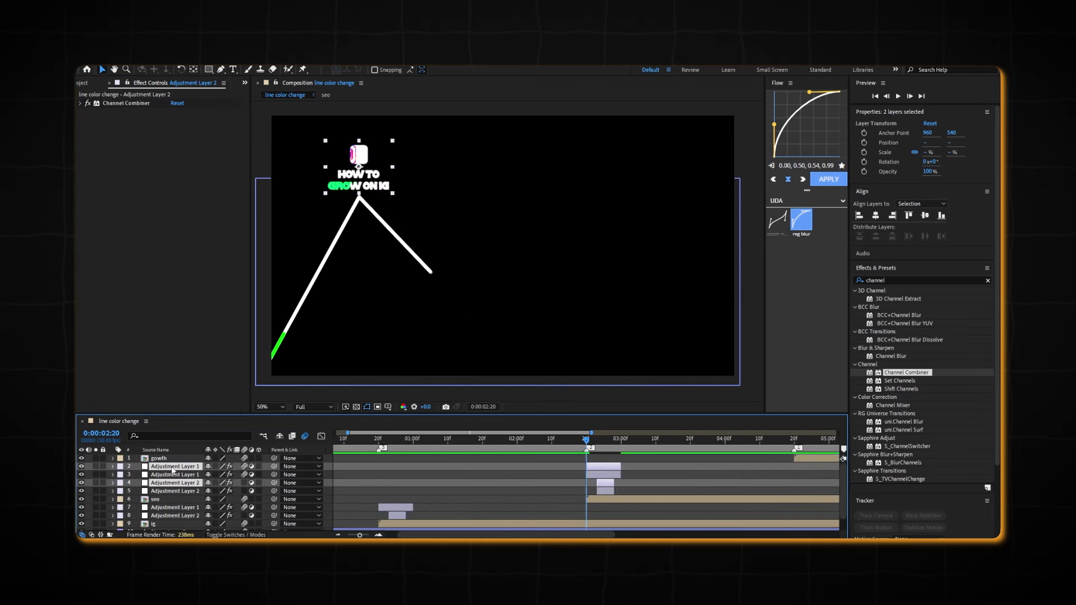
key("ctrl+shift+bracketright")
left_click(794, 438)
left_click_drag(797, 436, 794, 439)
left_click_drag(609, 460, 818, 460)
left_click_drag(360, 535, 365, 536)
key("minus")
key("minus")
key("minus")
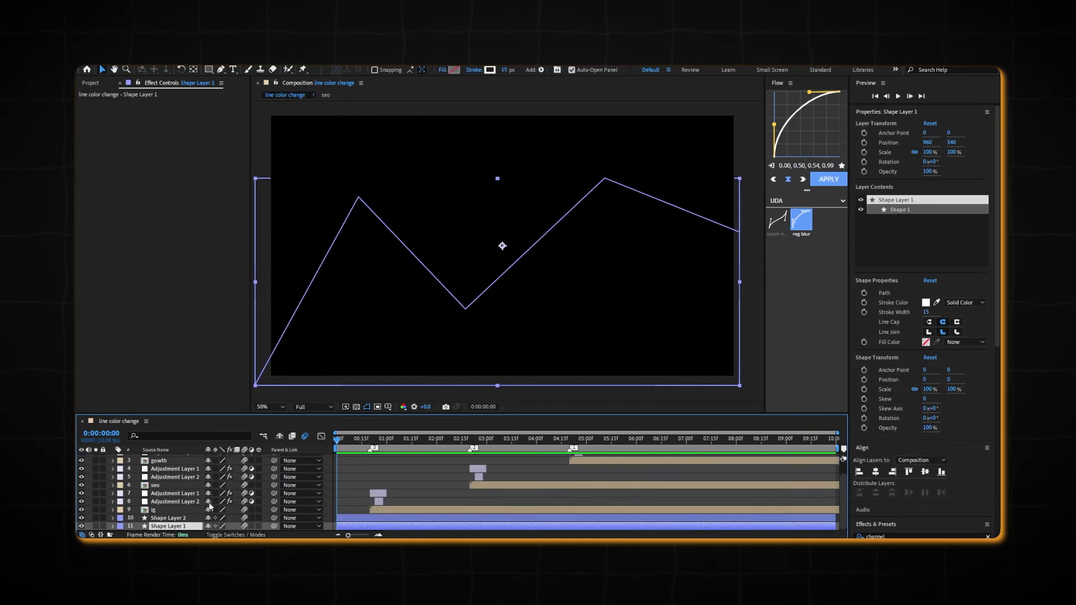
Pre-compose all layers into one composition and rename it line animation.
scroll(171, 486, "up", 2)
key("ctrl+a")
key("ctrl+shift+c")
left_click(565, 358)
right_click(163, 459)
left_click(195, 432)
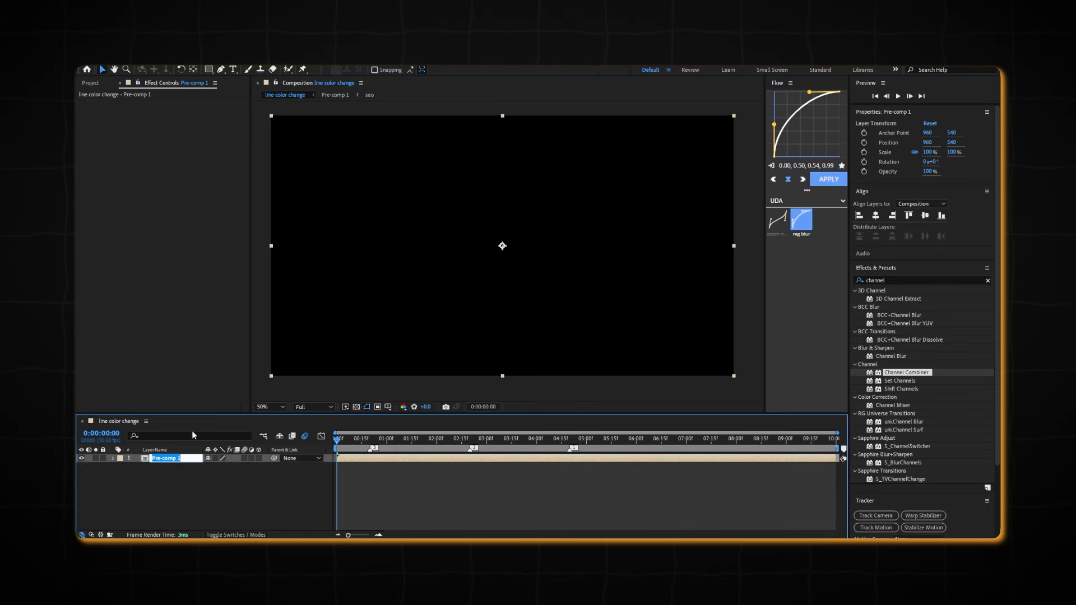
type("line animation")
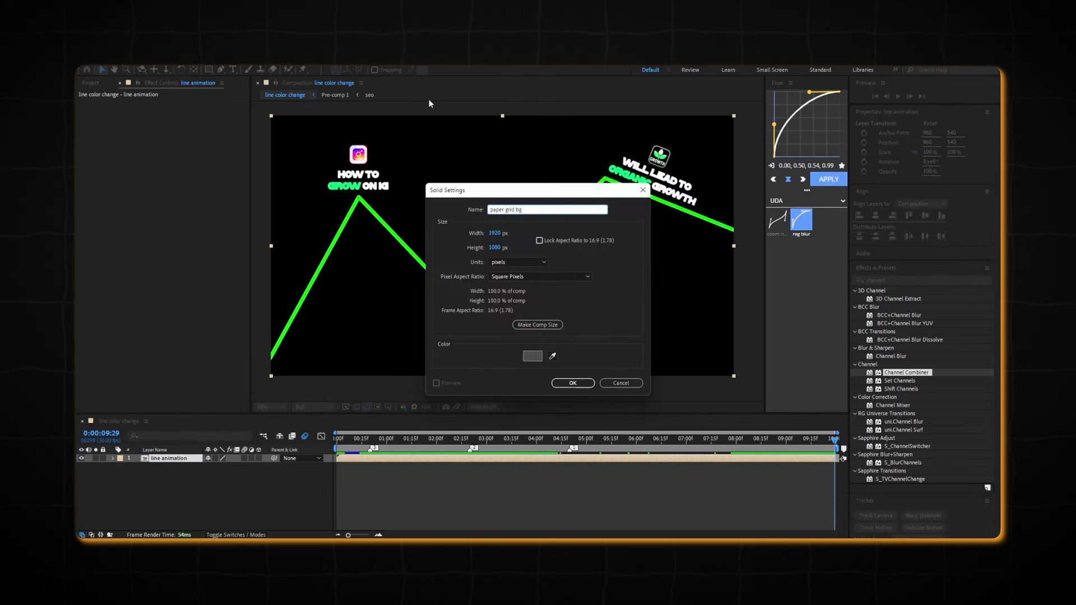
Create a 1920 by 1080 px solid named paper grid bg in colour 2E2D2D and place it below the line animation layer.
left_click(533, 356)
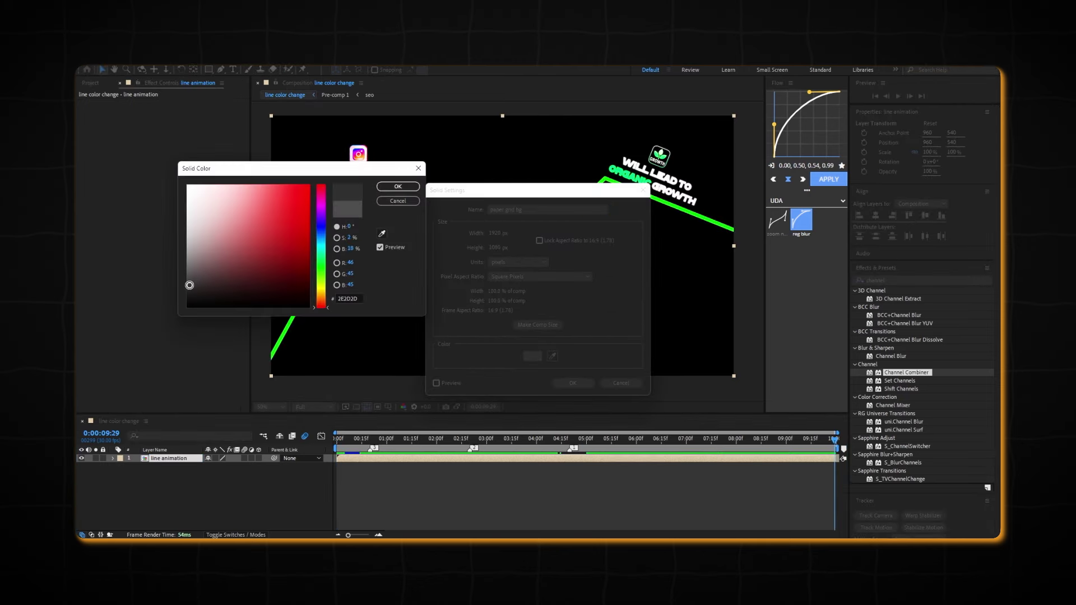
left_click(398, 187)
left_click(572, 384)
left_click_drag(181, 459, 211, 492)
left_click_drag(834, 440, 337, 440)
Apply the paper grid effects user preset to the paper grid bg solid.
left_click(392, 503)
left_click(987, 227)
left_click(855, 236)
left_click(863, 253)
left_click_drag(904, 343, 411, 466)
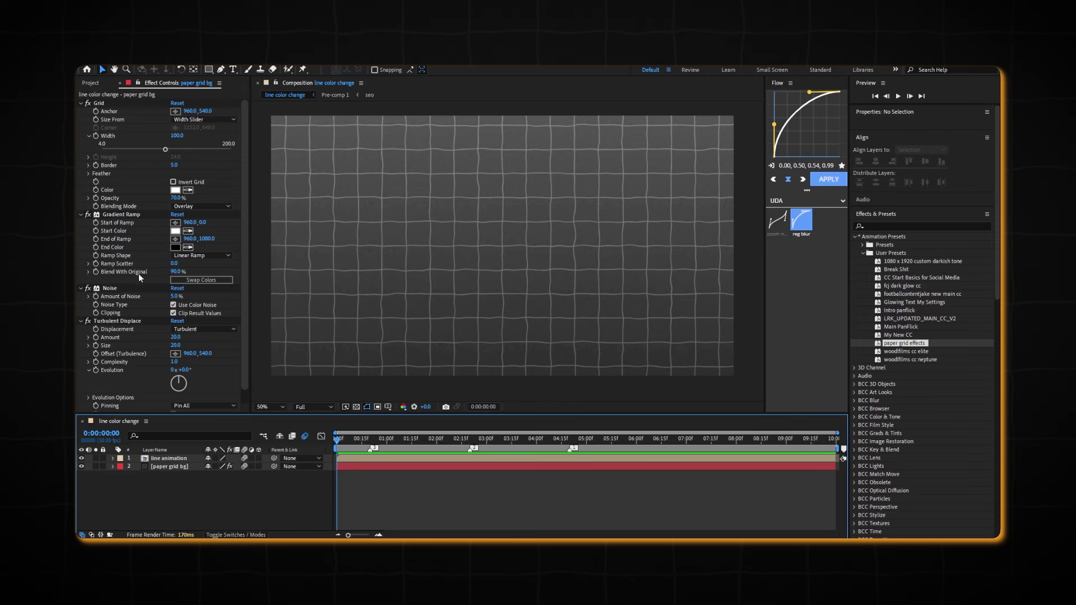
scroll(118, 330, "down", 1)
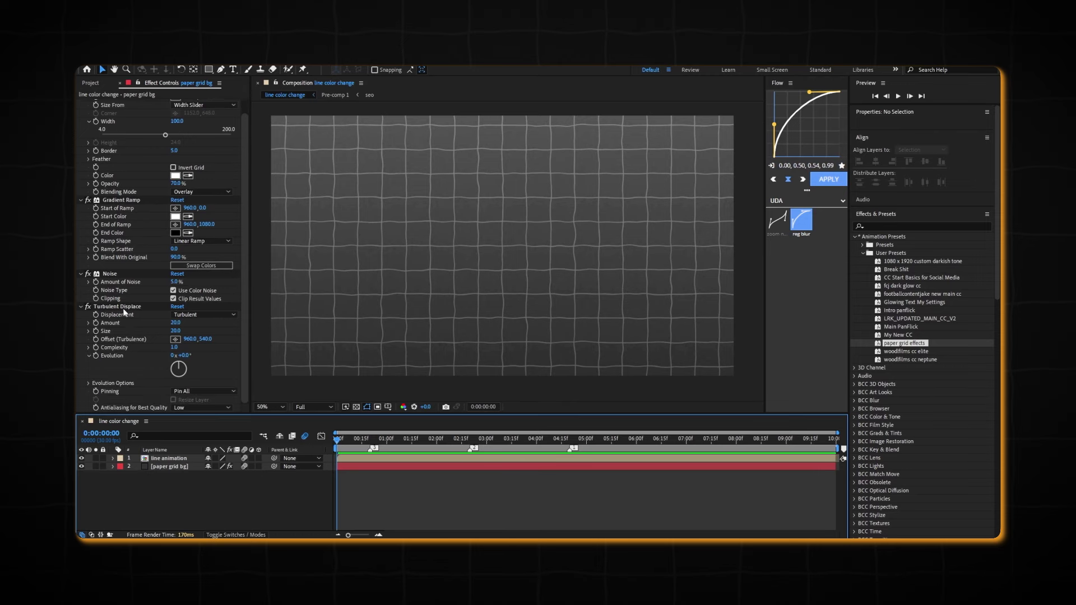
Keyframe the grid's Turbulent Displace Evolution from the first frame to 20° at 0:00:09:29 and preview it.
left_click(342, 467)
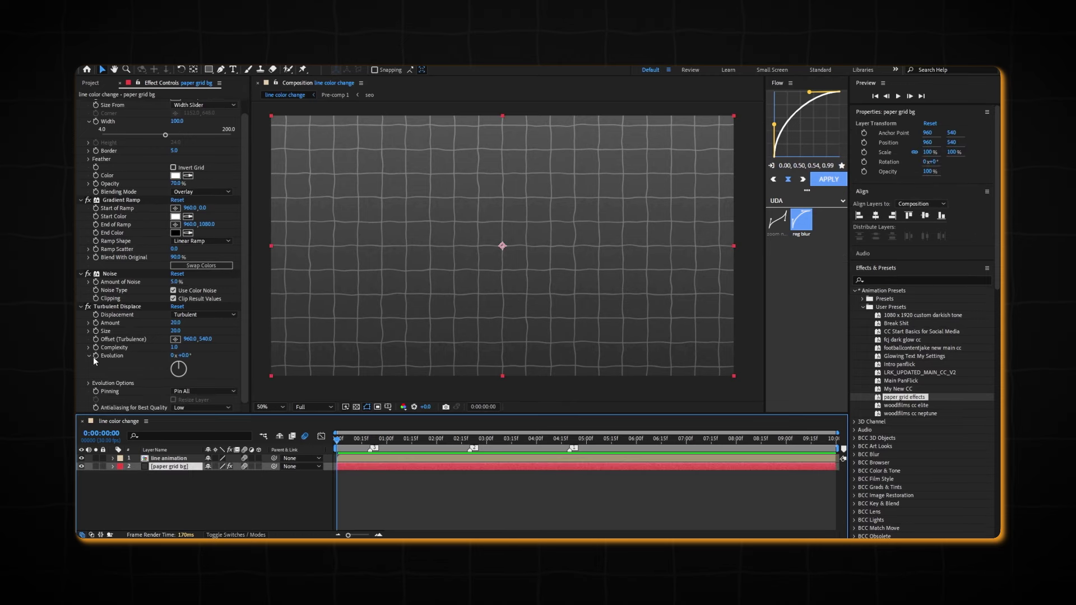
left_click(95, 356)
type("20")
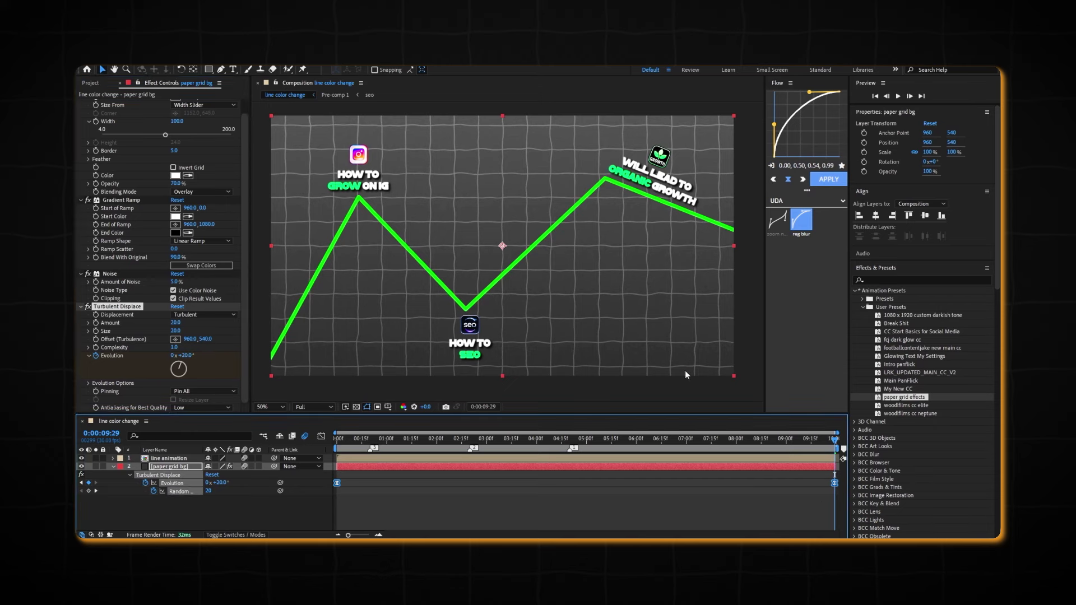
key("Home")
key("space")
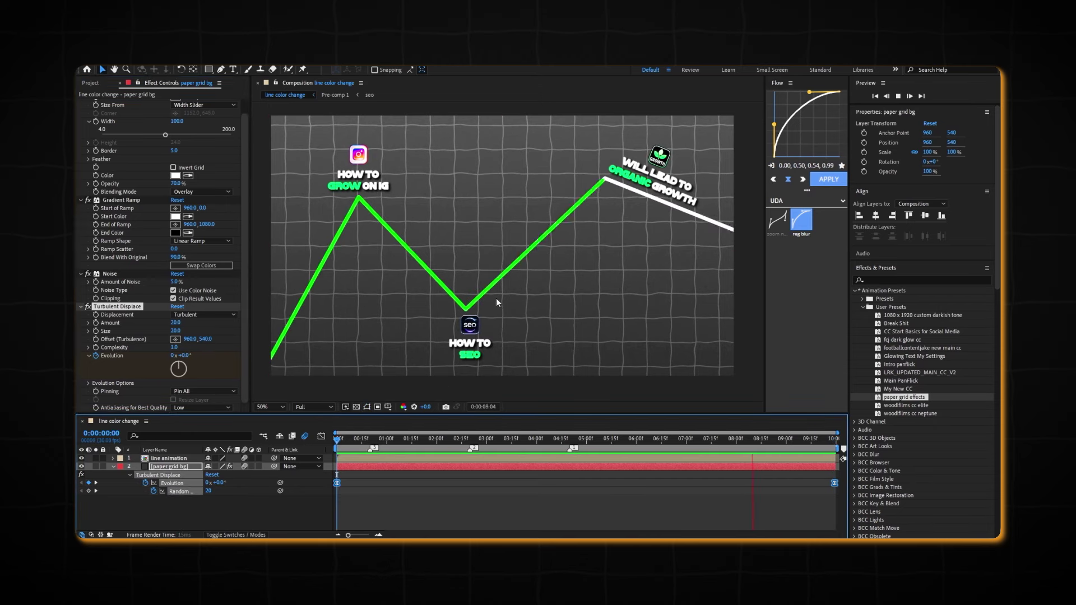
key("space")
Pre-compose the line animation and paper grid bg layers as make 3d.
left_click(81, 307)
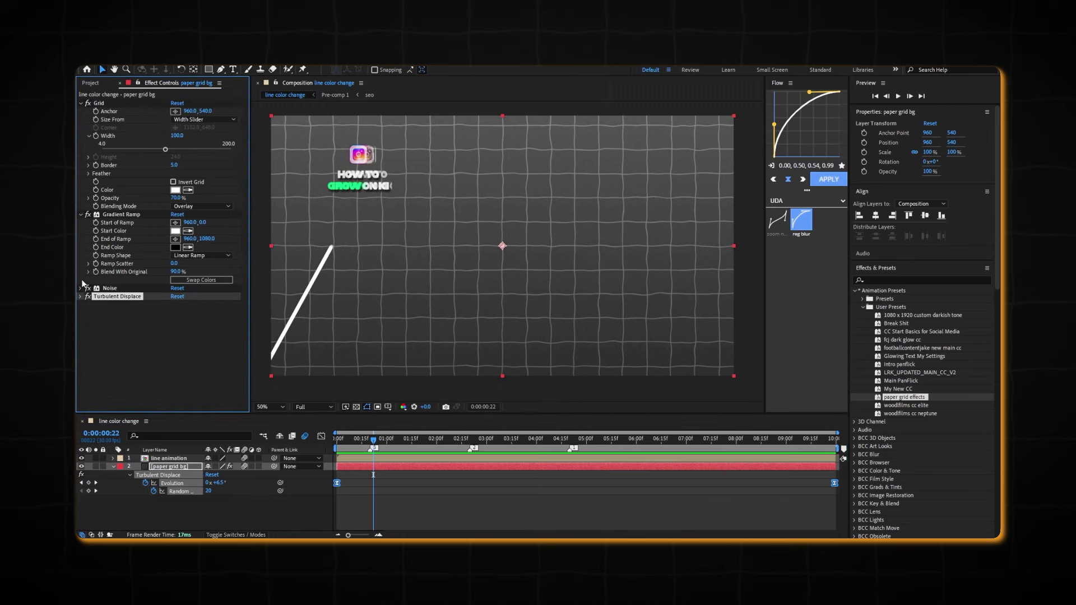
key("Home")
key("ctrl+a")
key("ctrl+shift+c")
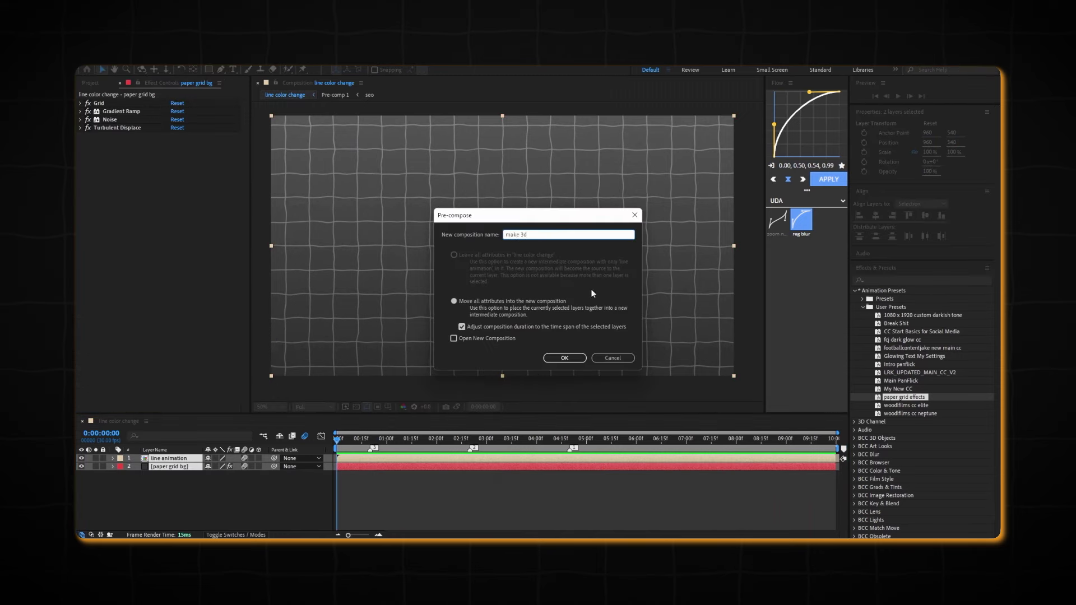
left_click(570, 362)
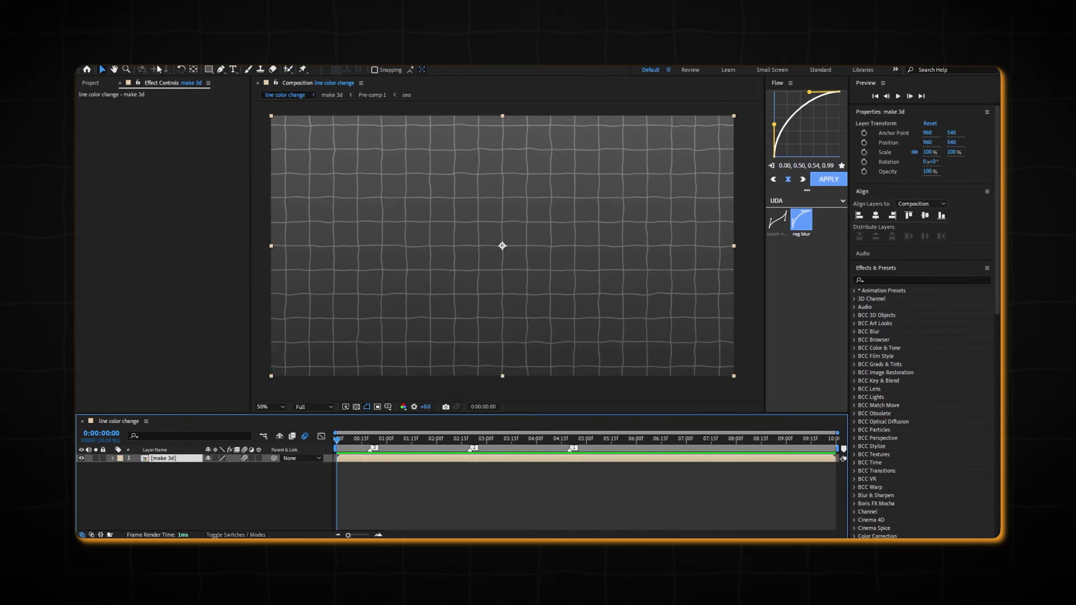
Add a camera with a zoom of 1866.7 px above the make 3d layer.
left_click(157, 64)
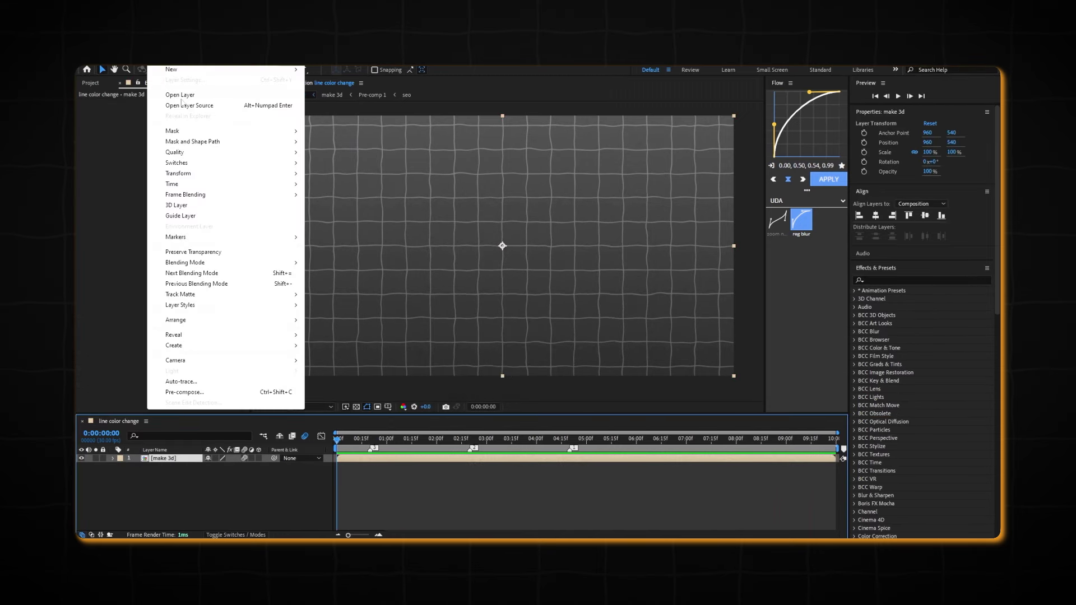
mouse_move(177, 71)
left_click(342, 103)
left_click(621, 222)
left_click(601, 202)
left_click(635, 402)
left_click(614, 335)
Add a 3D null object with motion blur and parent the camera to it.
left_click(158, 64)
mouse_move(170, 77)
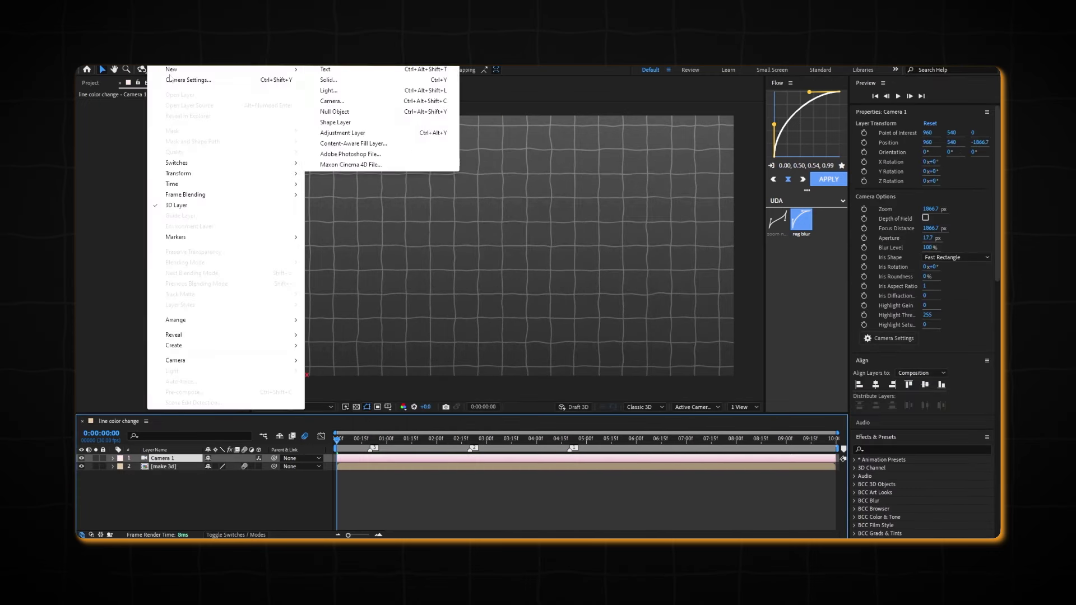
left_click(355, 114)
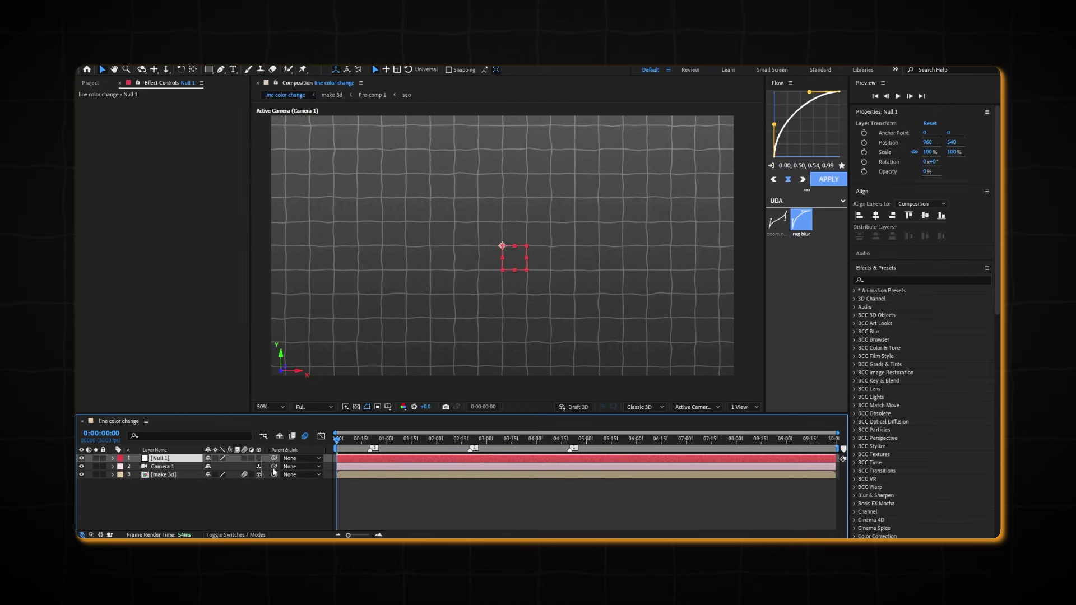
left_click_drag(274, 466, 159, 458)
left_click(244, 457)
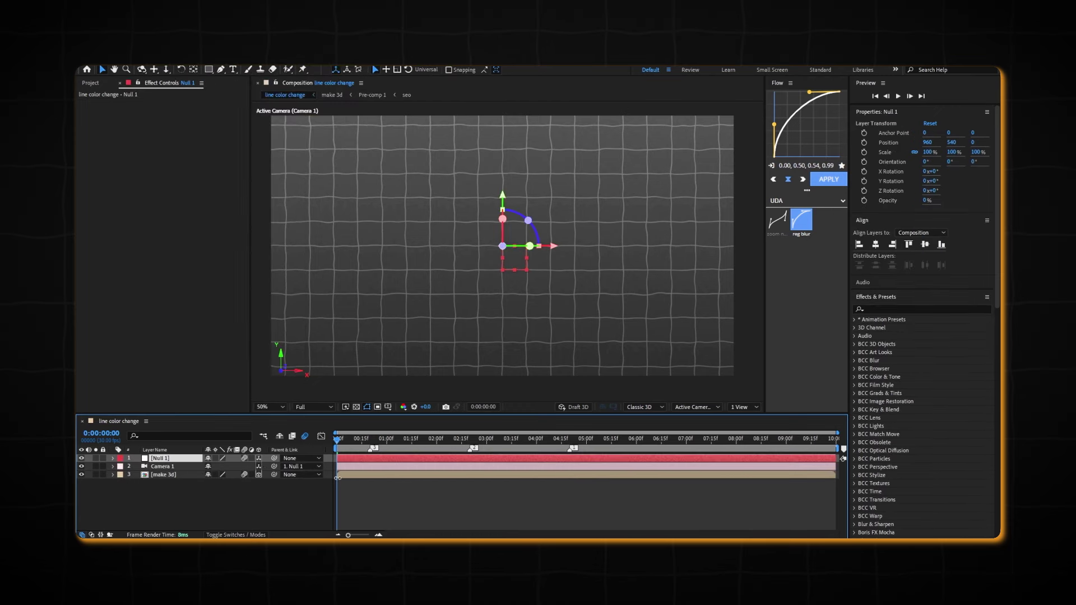
Reveal the null's transform properties and set a Position keyframe at the first frame.
left_click(114, 460)
left_click(122, 467)
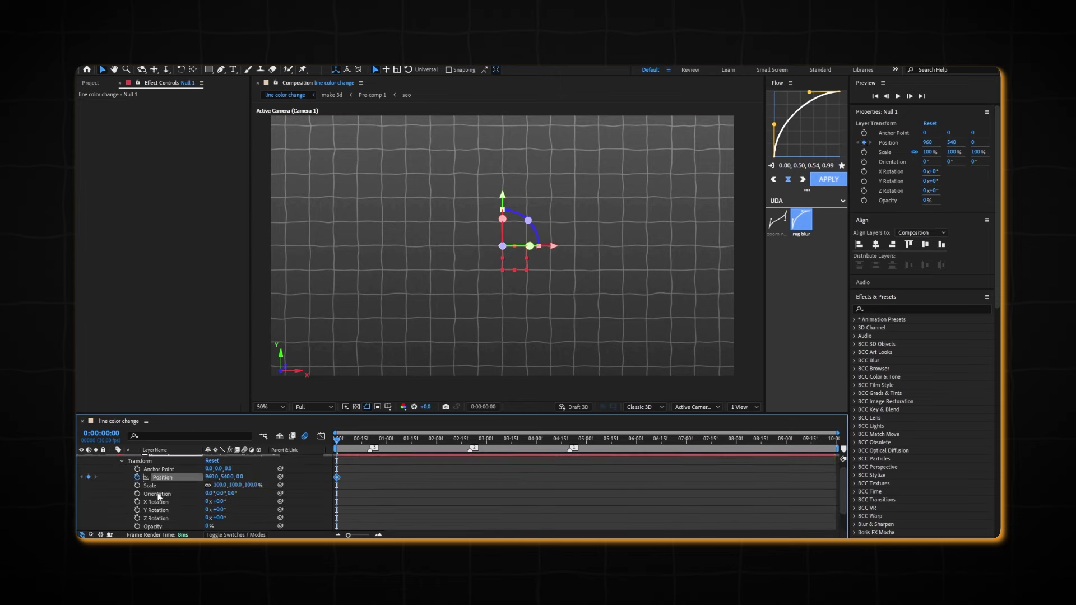
left_click_drag(220, 494, 226, 521)
key("ctrl+z")
key("ctrl+z")
Add X and Y Rotation keyframes to the null at the first frame and a second Position keyframe at 0:00:00:20.
left_click(138, 502)
left_click(138, 510)
key("ctrl+z")
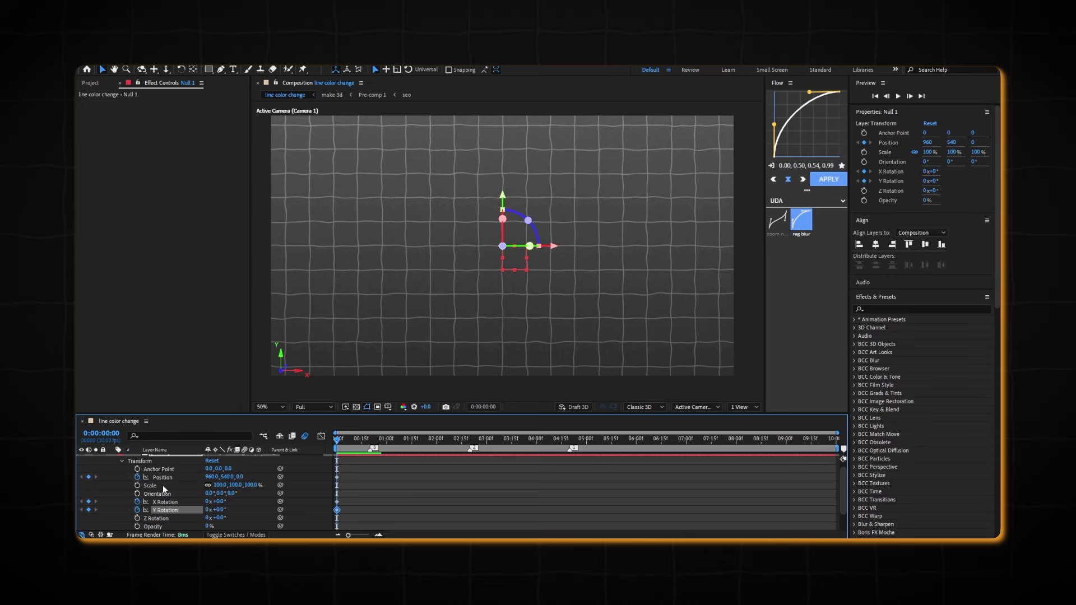
left_click_drag(339, 443, 371, 441)
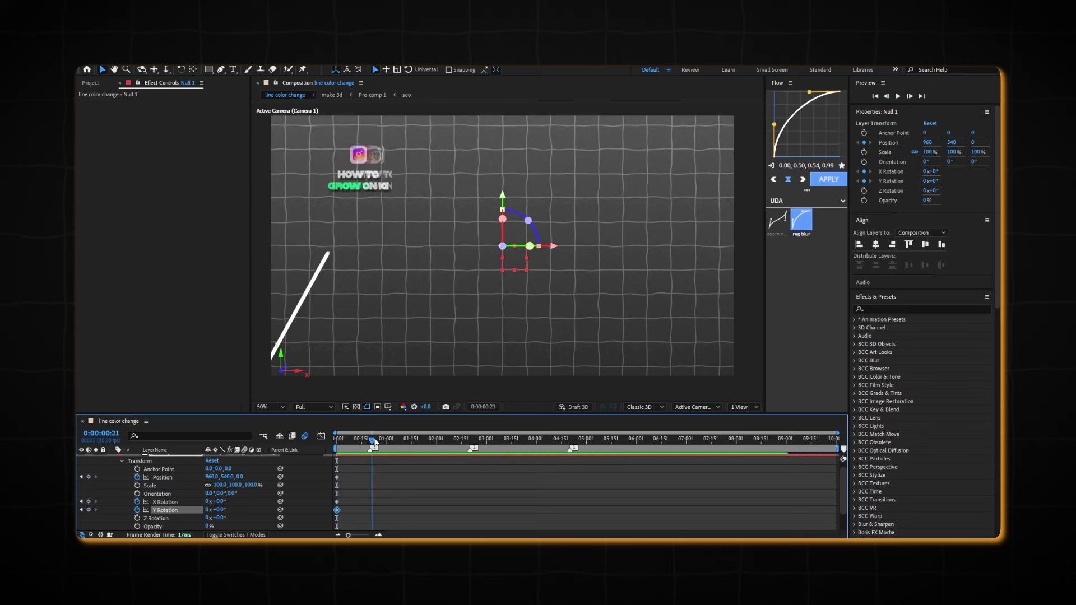
left_click(89, 478)
Set the null's starting Position Z to 297, X Rotation to 14° and Y Rotation to -10°.
left_click(81, 477)
left_click_drag(240, 476, 381, 477)
left_click_drag(215, 502, 211, 503)
Keyframe the null's Scale at the first frame and at 0:00:00:20, with the starting Scale at 97%.
left_click(137, 485)
left_click_drag(337, 442, 371, 442)
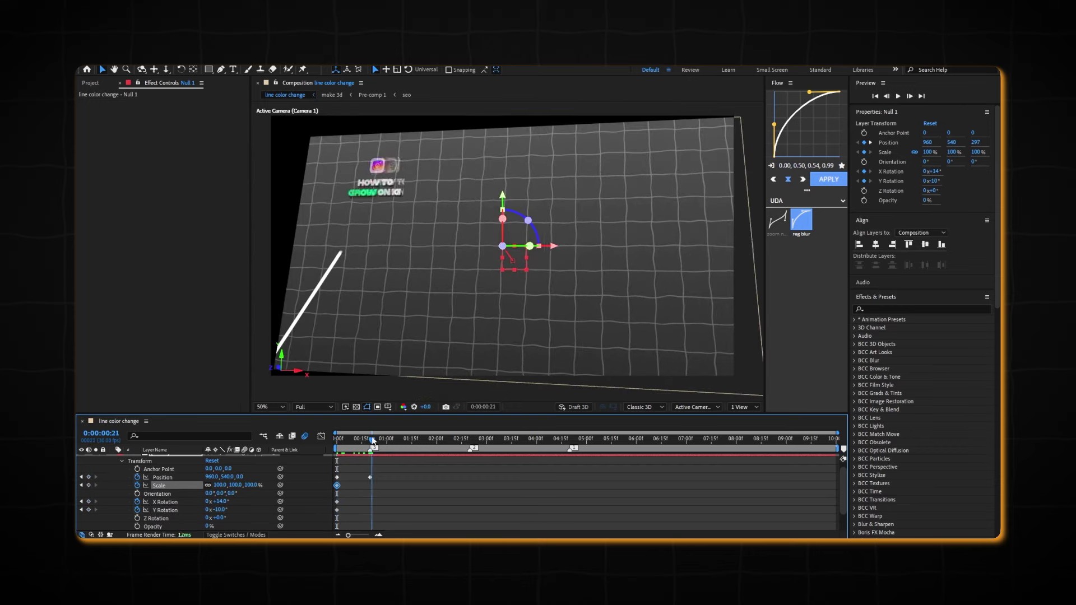
left_click(88, 485)
left_click(82, 486)
left_click(337, 486)
left_click_drag(252, 485, 247, 482)
Pose the null at 0:00:00:20 with Position 930, 489, 212, X Rotation 23° and Y Rotation 1°, and hold the pose at 0:00:02:00.
left_click_drag(336, 441, 371, 442)
left_click_drag(216, 502, 207, 477)
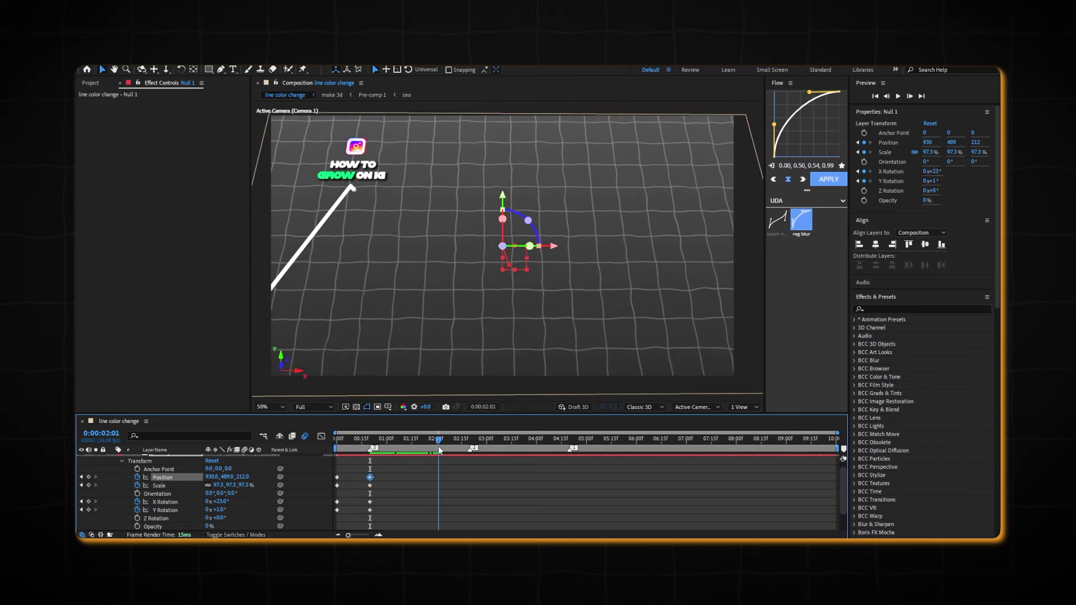
left_click(89, 478)
left_click(88, 486)
left_click(89, 502)
left_click(88, 510)
Keyframe the null at 0:00:03:00 with Scale 71.3%, X Rotation 5° and Y Rotation 1°, framing the seo icon.
left_click_drag(438, 441, 474, 440)
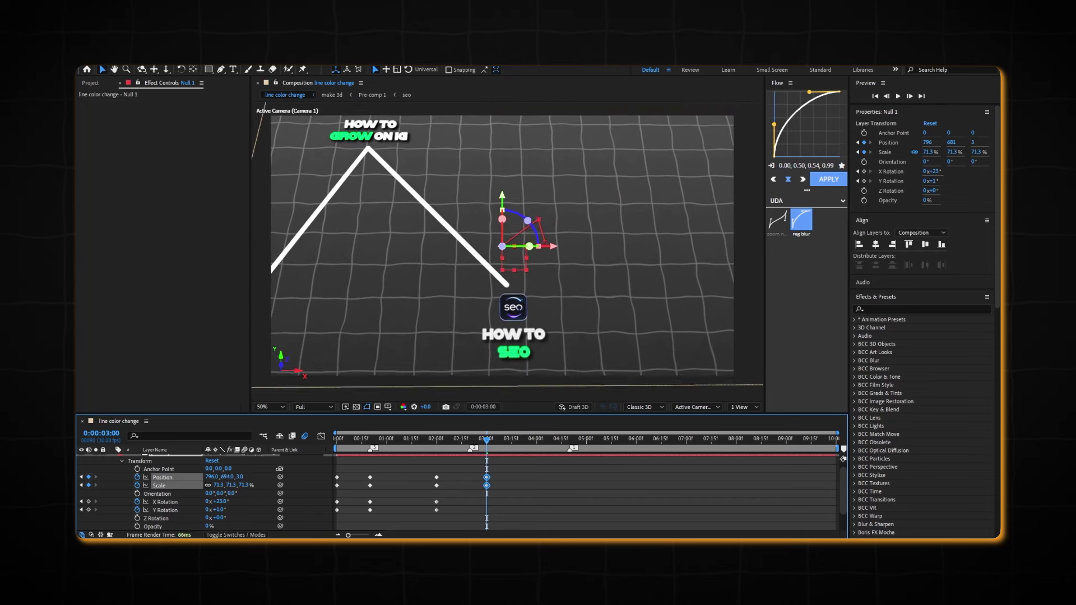
left_click_drag(222, 501, 211, 482)
left_click(88, 510)
Hold the null's Position, Scale, X Rotation and Y Rotation with keyframes at 0:00:04:00.
left_click_drag(486, 440, 588, 442)
left_click(89, 477)
left_click(88, 486)
left_click(88, 502)
left_click(88, 510)
Set the null at 0:00:05:01 to Position 960, 540, 0, Scale 100%, X Rotation 0° and Y Rotation 0°.
left_click(240, 477)
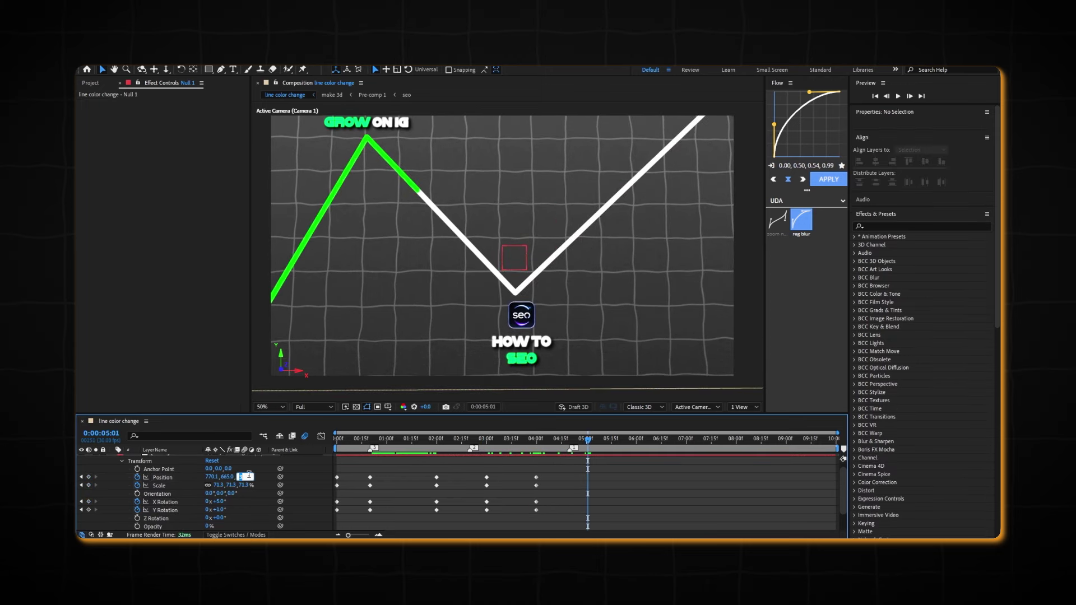
type("0")
left_click(227, 477)
type("540.0,0.0")
left_click(219, 485)
type("100")
left_click(221, 502)
type("0,0.0")
left_click(221, 510)
type("0")
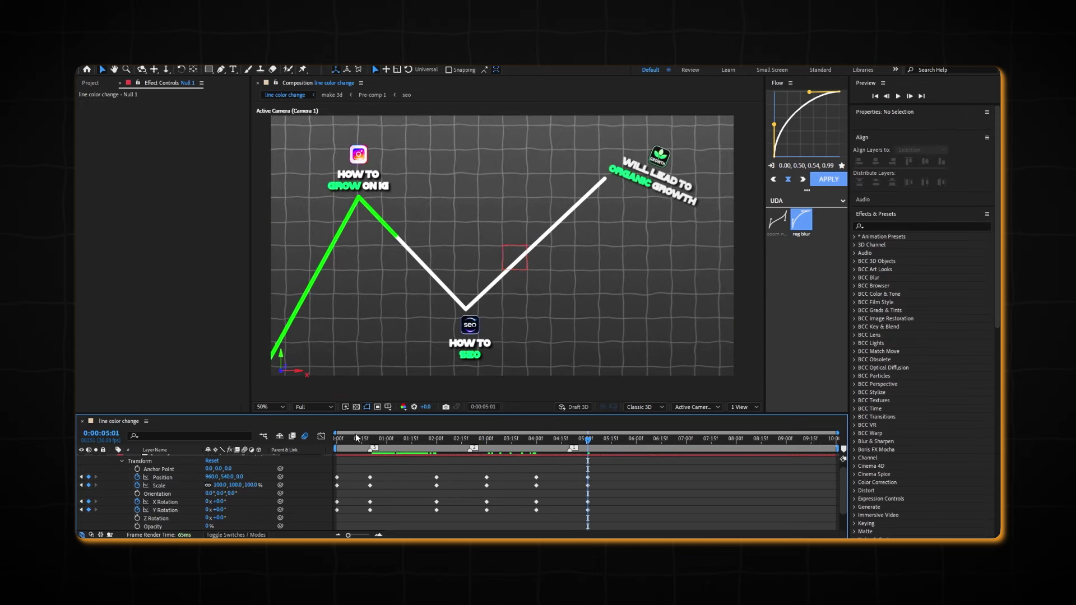
Hold the null's straight-on view with keyframes on all four animated properties at 0:00:06:00.
left_click_drag(627, 435, 737, 450)
left_click(626, 451)
key("ctrl+v")
Pull the view back at 0:00:08:00 by setting the null's Position to 960, 945, -800 and X Rotation to 24°.
left_click_drag(239, 477, 303, 480)
left_click(220, 502)
type("20")
key("Return")
left_click(220, 510)
type("-20")
key("Return")
key("ctrl+z")
left_click_drag(220, 502, 294, 469)
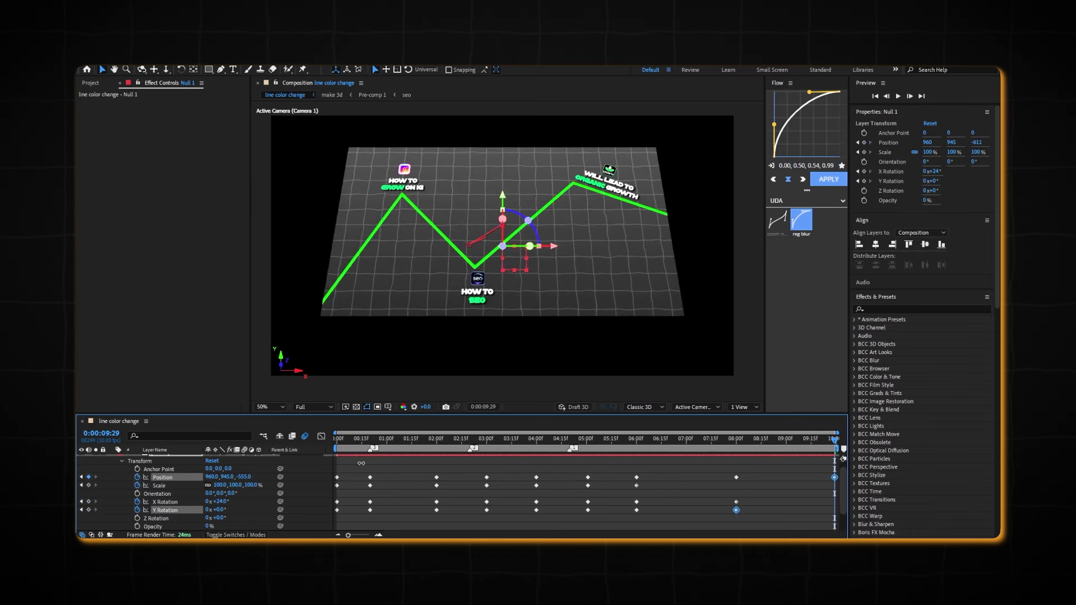
Give the null a Position keyframe at 0:00:09:29 and copy the 0:00:08:00 Position keyframe onto it.
left_click_drag(244, 477, 737, 457)
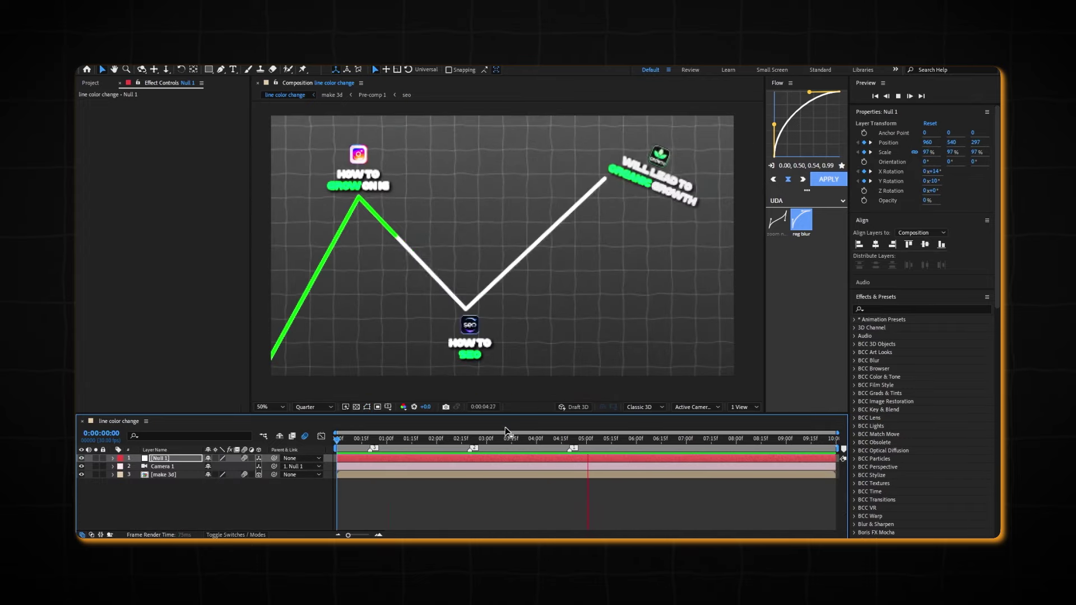
left_click_drag(606, 439, 826, 440)
left_click(748, 459)
key("u")
key("k")
left_click(736, 466)
key("ctrl+c")
key("ctrl+v")
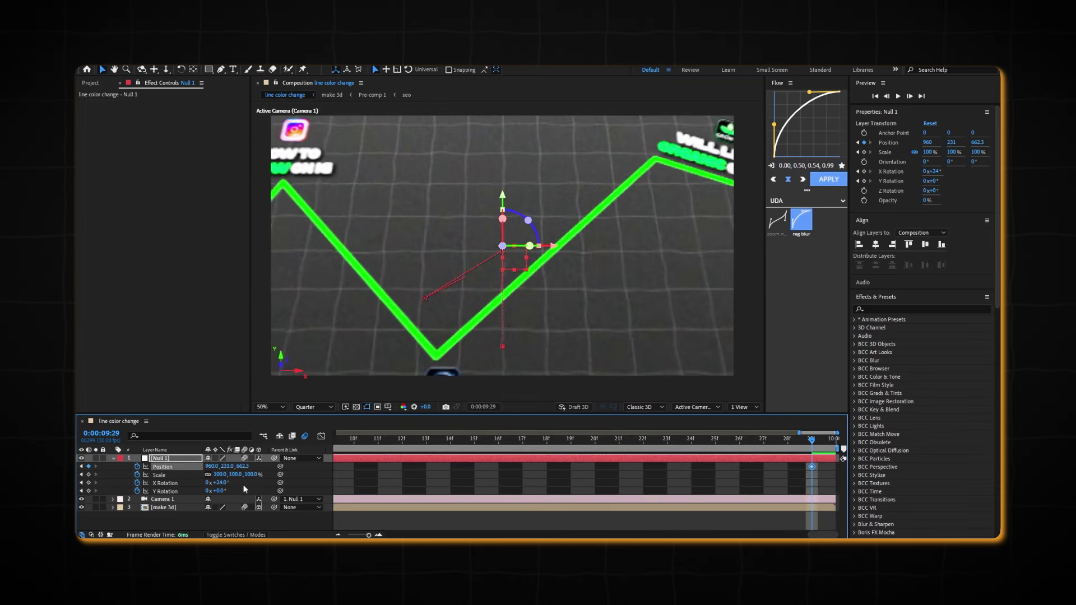
key(";")
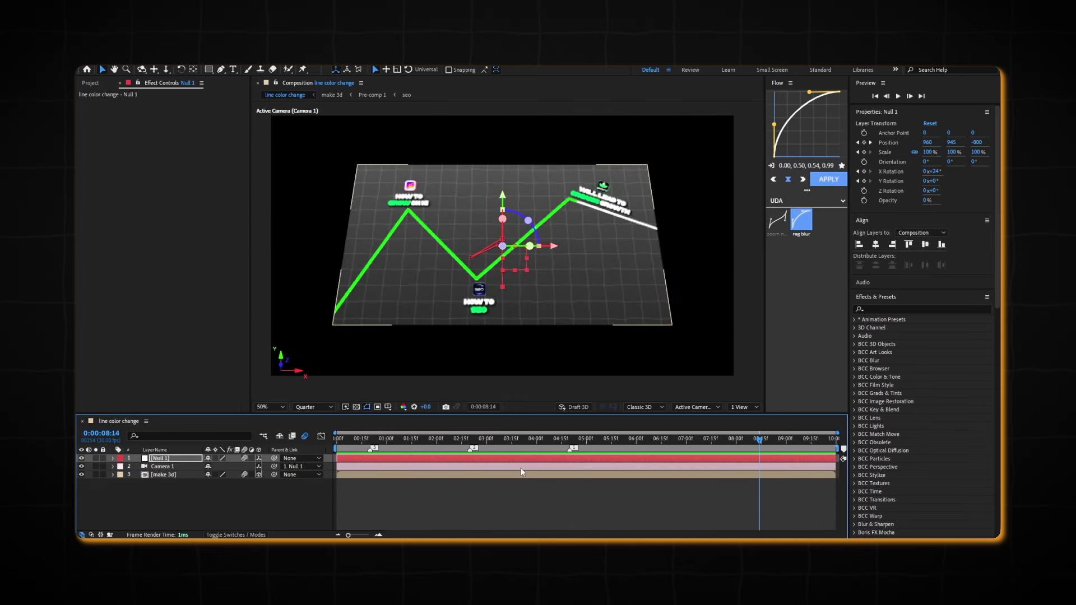
Pre-compose the null, camera and make 3d layers as 3d comp road map animation.
key("ctrl+a")
key("ctrl+shift+c")
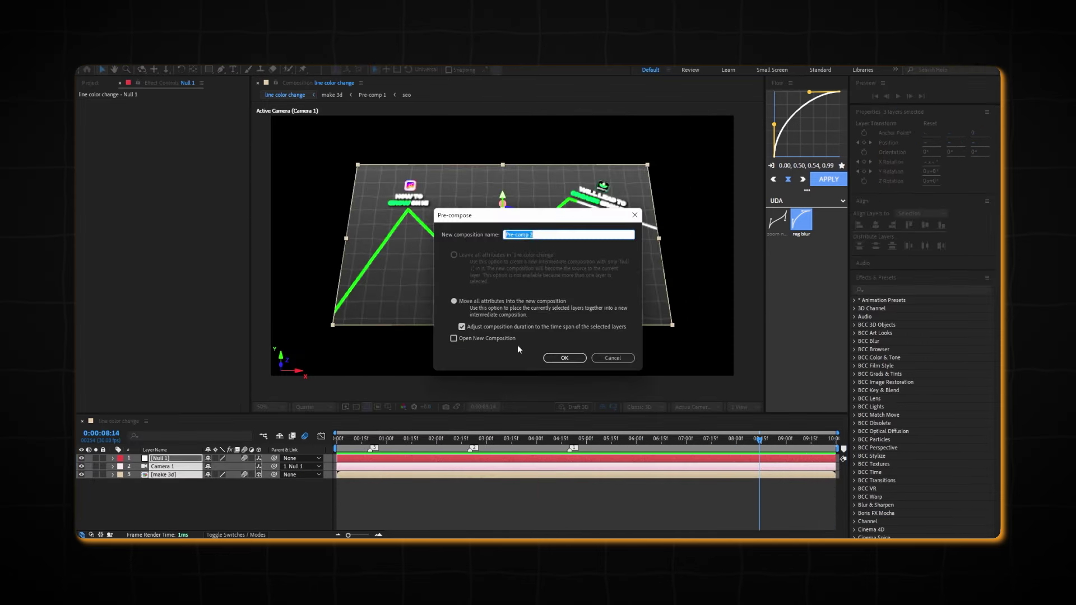
type("3d comp road map animation")
key("Return")
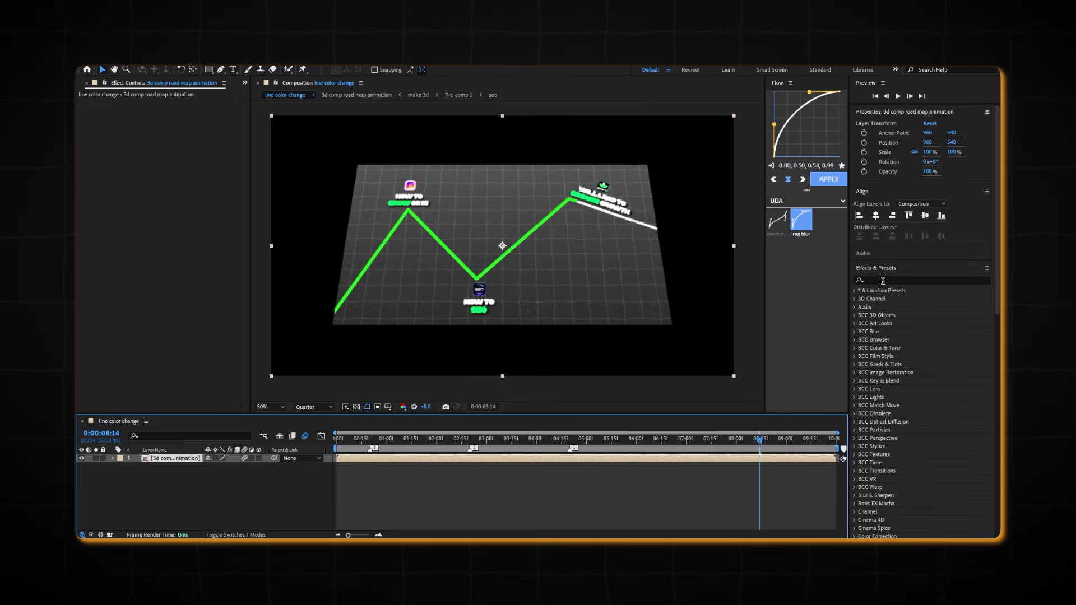
Apply Drop Shadow to the 3d comp road map animation layer with a bright green shadow colour.
left_click(889, 279)
type("drop shadow")
left_click_drag(899, 348, 196, 458)
left_click(175, 111)
left_click(382, 234)
left_click(443, 244)
left_click(398, 186)
Restore full preview resolution and set the drop shadow's Distance to 12, Softness to 22 and Opacity to 85%.
left_click(312, 407)
left_click(309, 424)
left_click(174, 155)
type("12")
key("Tab")
type("22")
key("Return")
type("85")
key("Return")
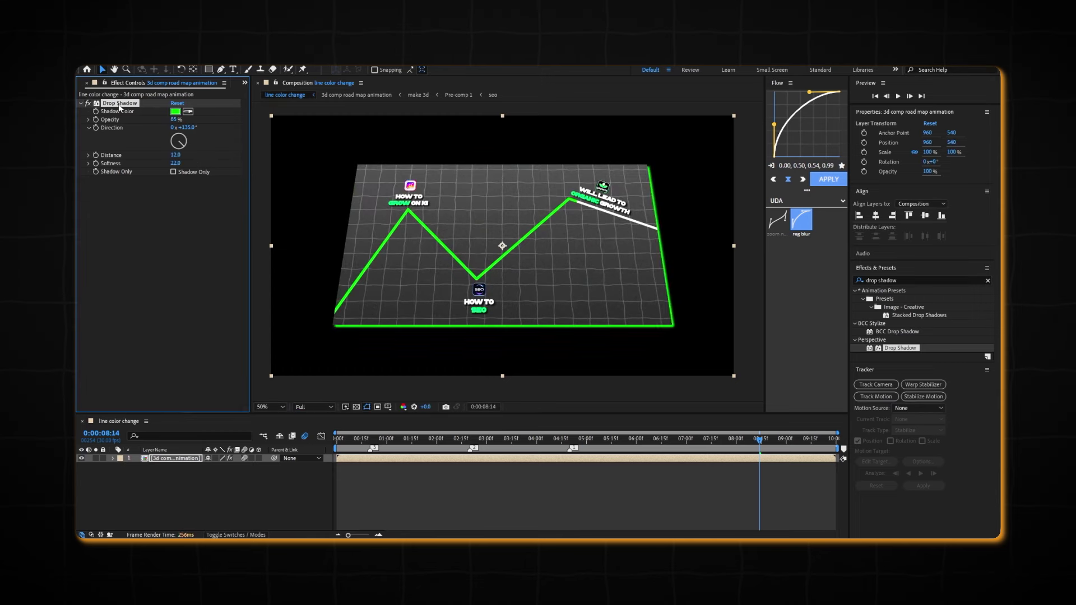